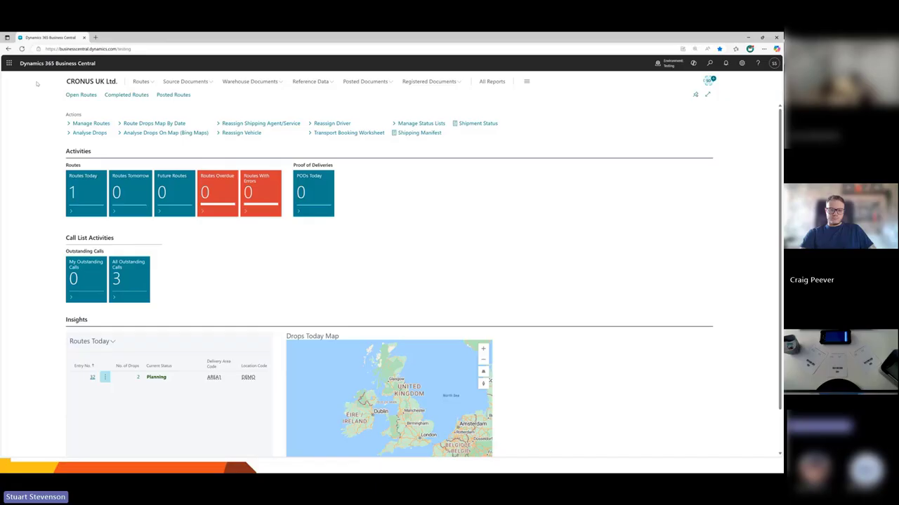
# Search for the Delivery Areas page and open the card for delivery area AREA1
pyautogui.hotkey('alt', 'q')
pyautogui.write('deli')
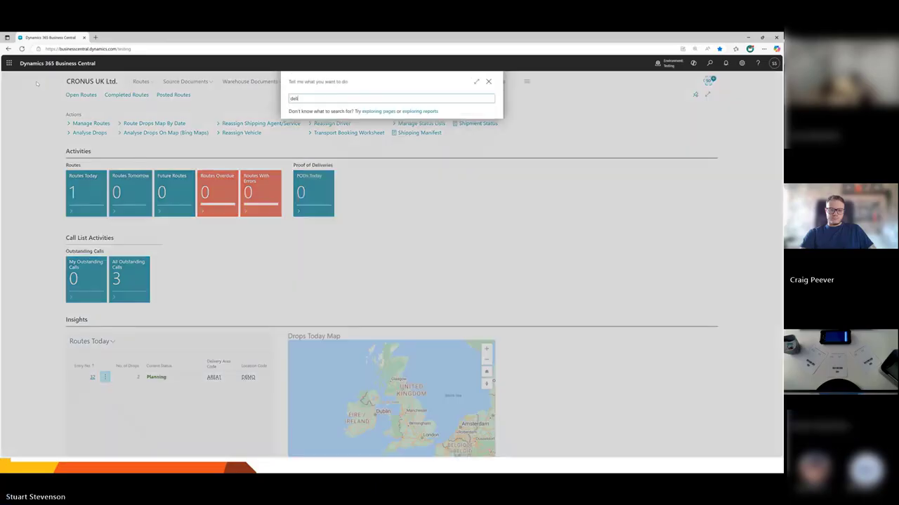
pyautogui.write('very are')
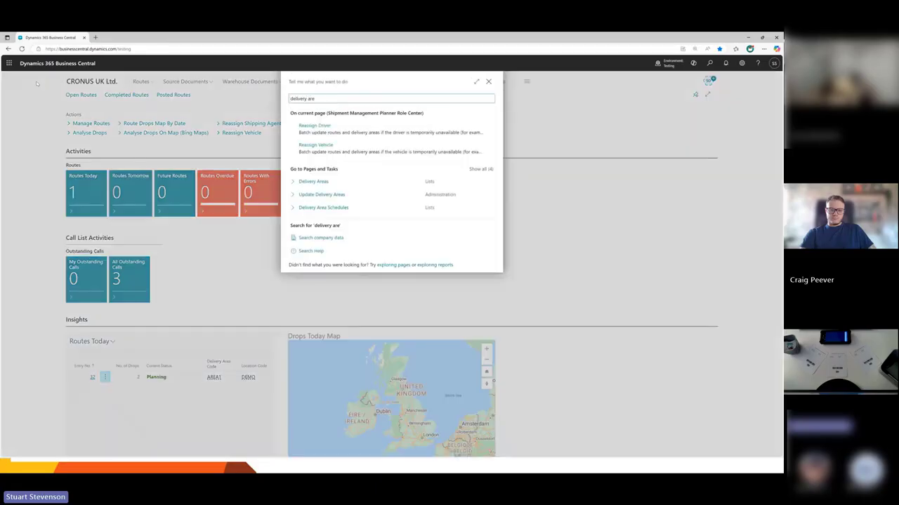
pyautogui.click(317, 192)
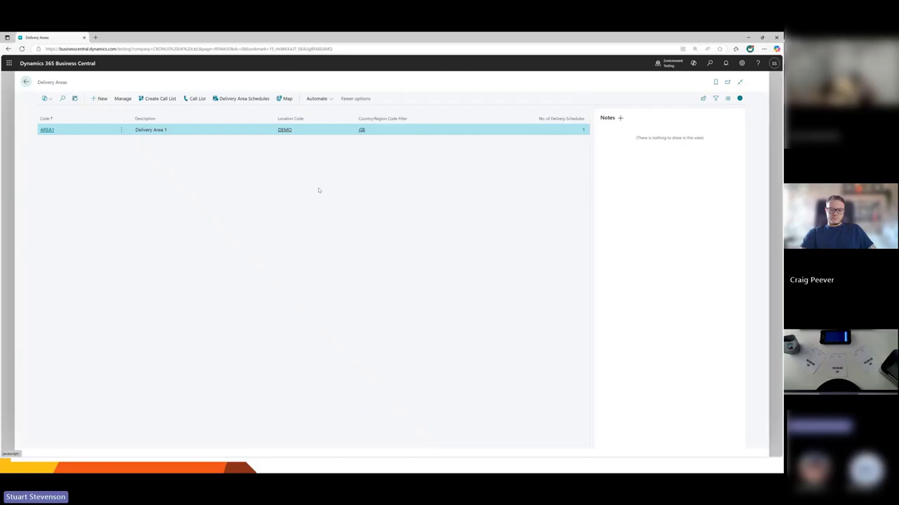
pyautogui.click(47, 130)
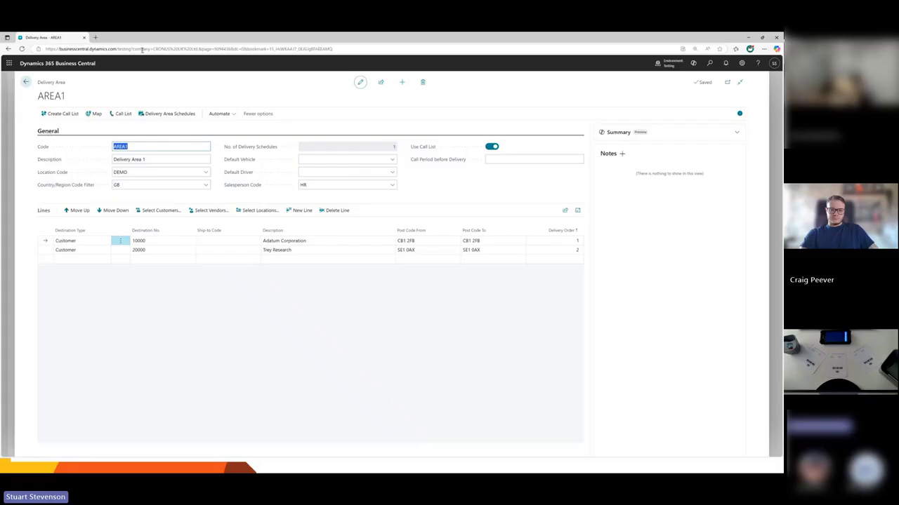
# View the call list for delivery area AREA1, and return to the role centre home page
pyautogui.click(123, 113)
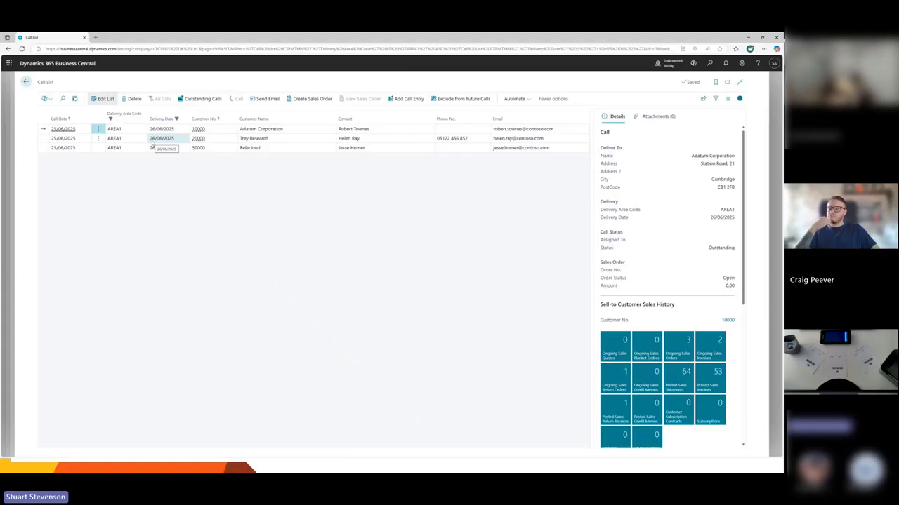
pyautogui.click(28, 85)
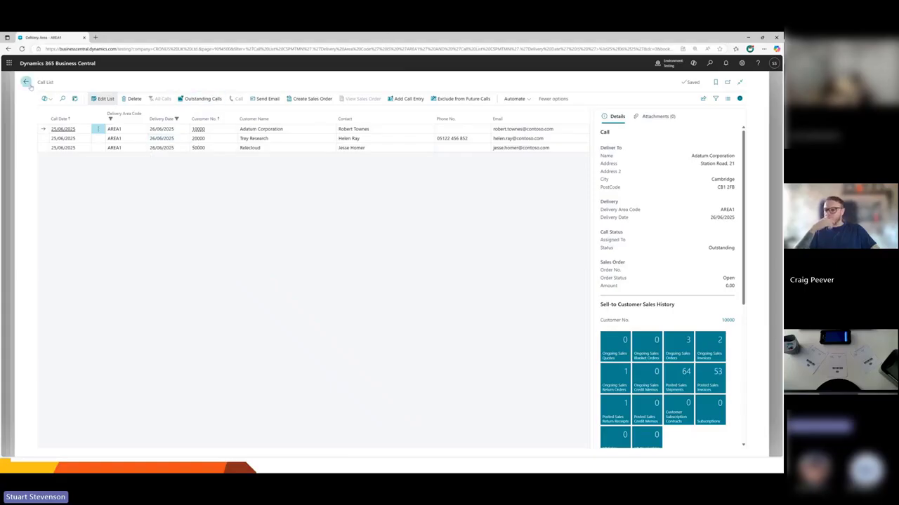
pyautogui.click(26, 82)
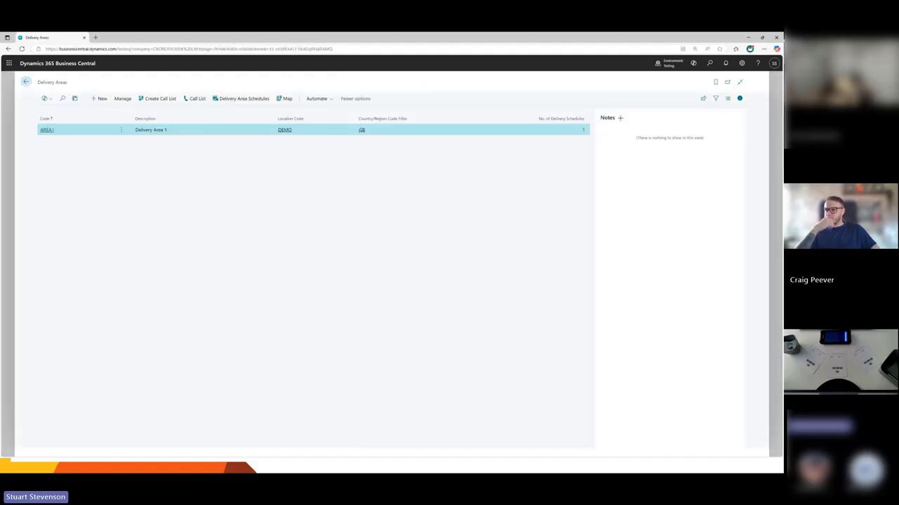
pyautogui.hotkey('alt', 'Tab')
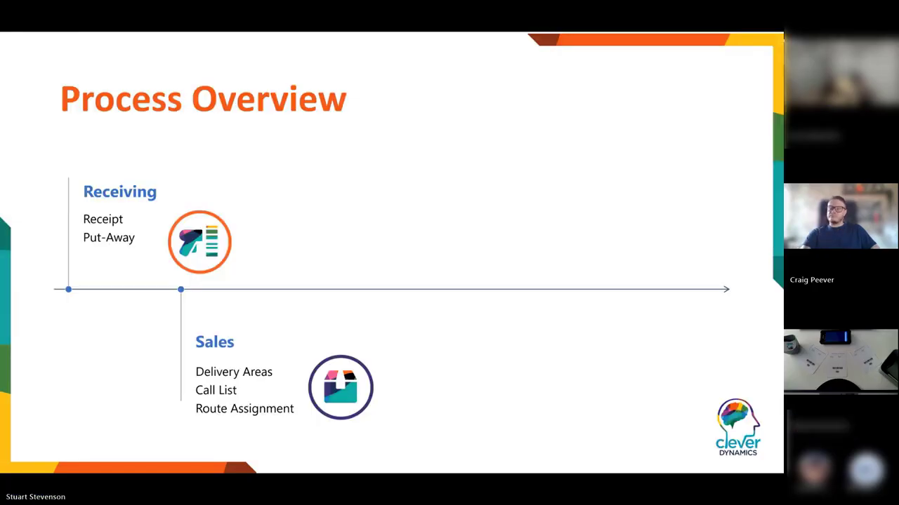
pyautogui.hotkey('alt', 'Tab')
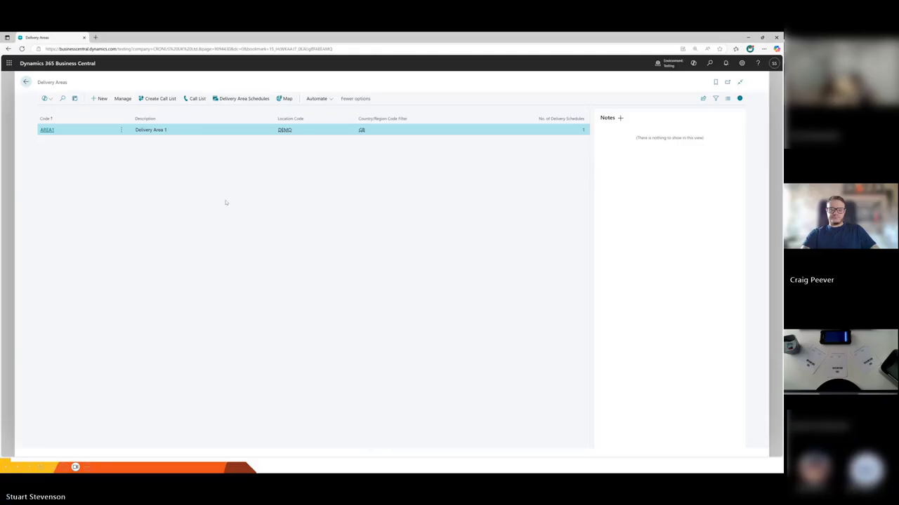
pyautogui.click(26, 82)
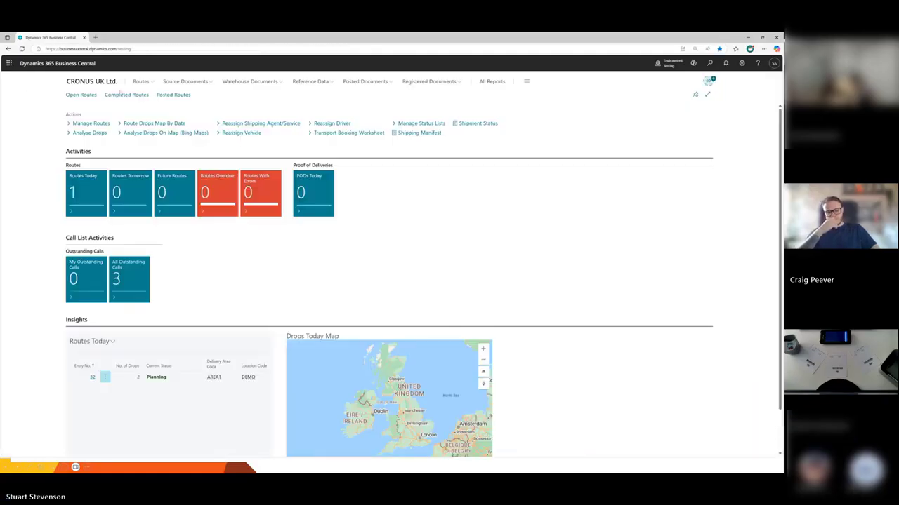
# Open the Adatum Corporation sales order dated 25/06/2025 from the sales orders list
pyautogui.click(198, 83)
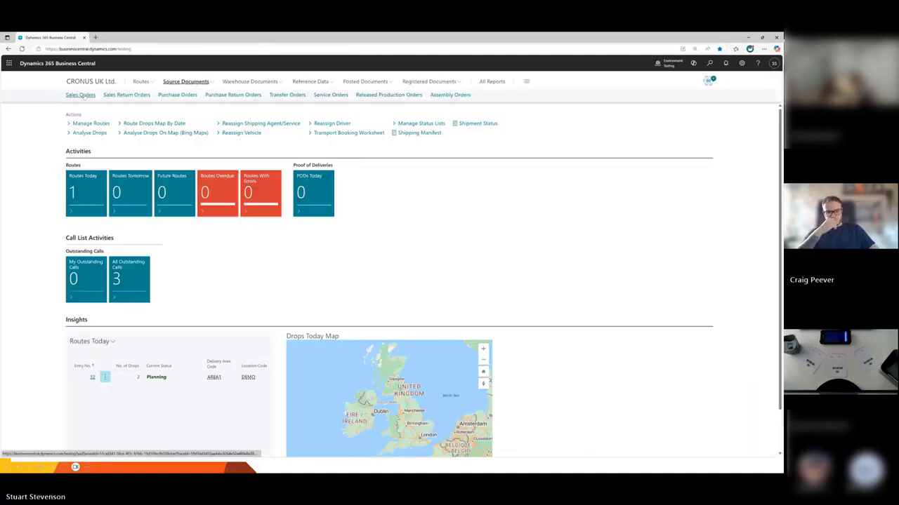
pyautogui.click(81, 95)
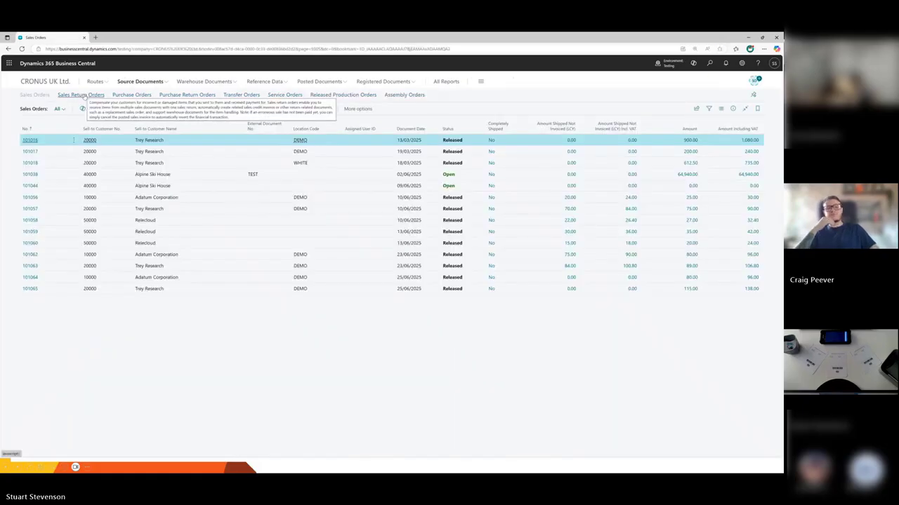
pyautogui.click(44, 277)
pyautogui.click(35, 277)
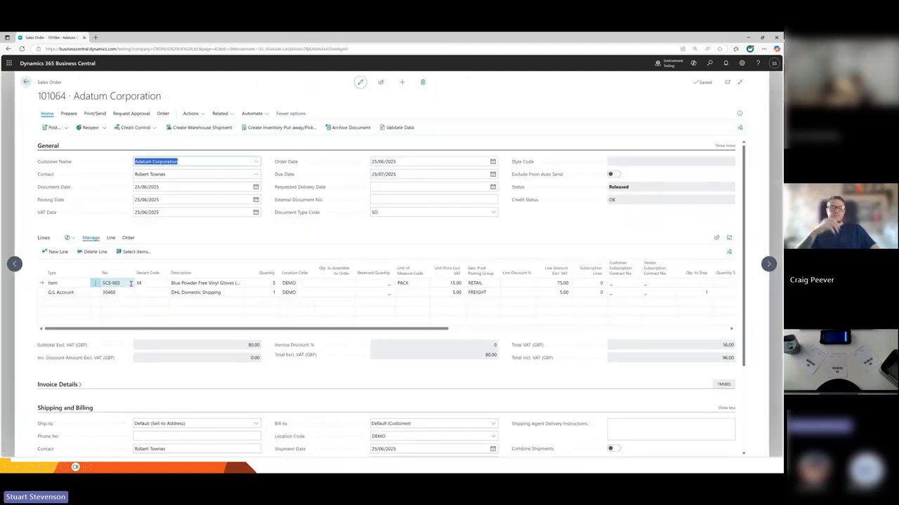
# Review the sales order lines' planned delivery date, shipment route number and delivery area code, and switch to the presentation slides
pyautogui.click(167, 292)
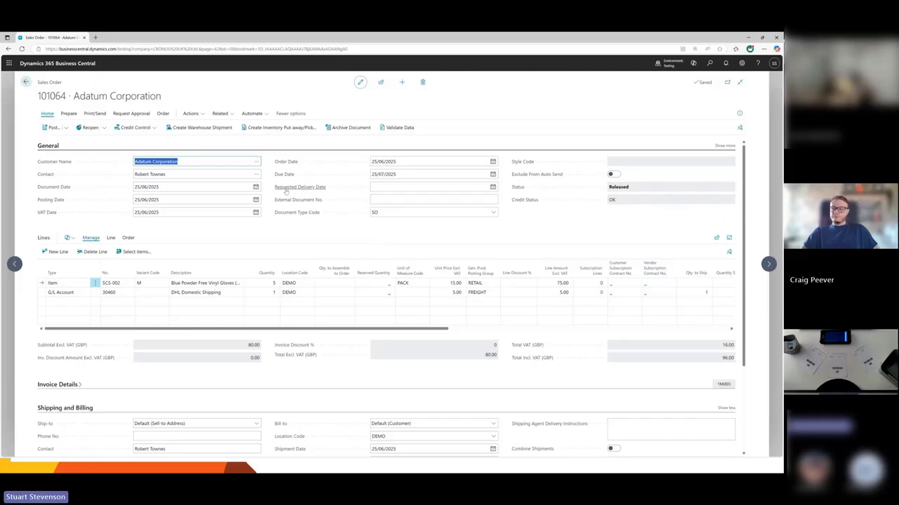
pyautogui.moveTo(286, 192)
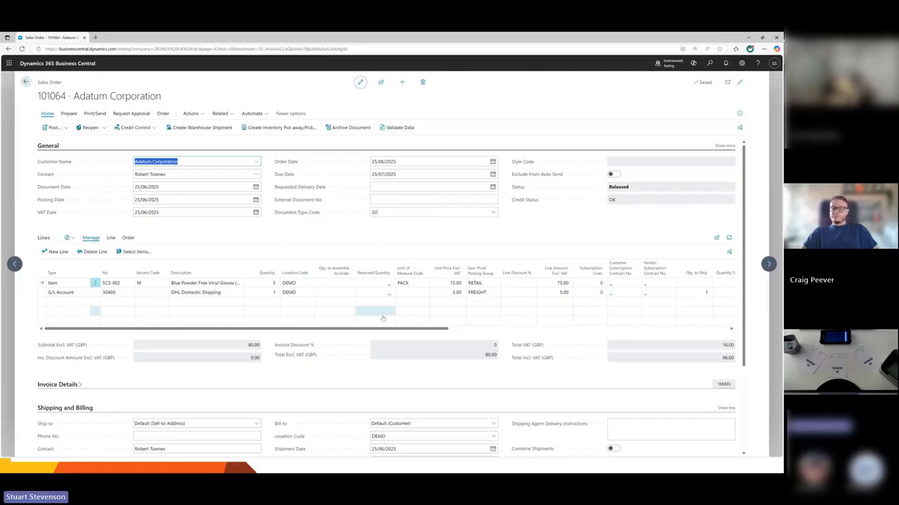
pyautogui.moveTo(389, 330); pyautogui.dragTo(660, 330)
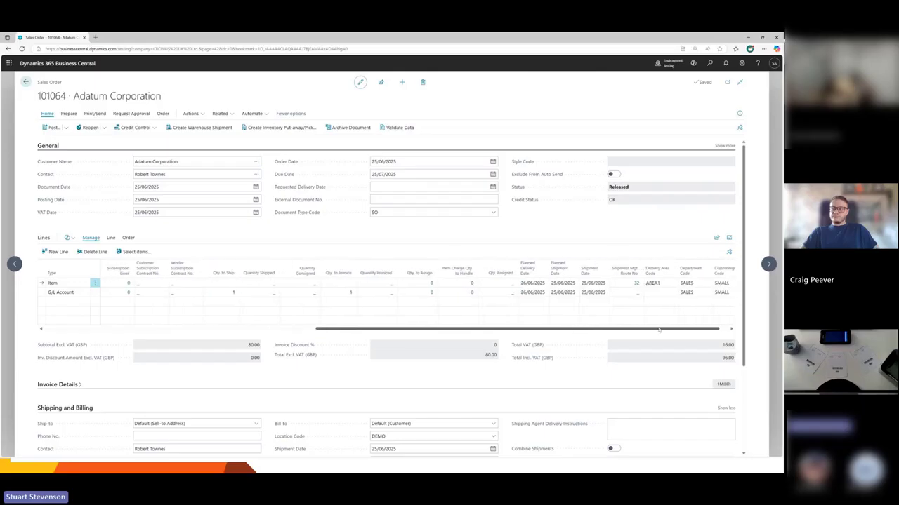
pyautogui.scroll(-1, 636, 294)
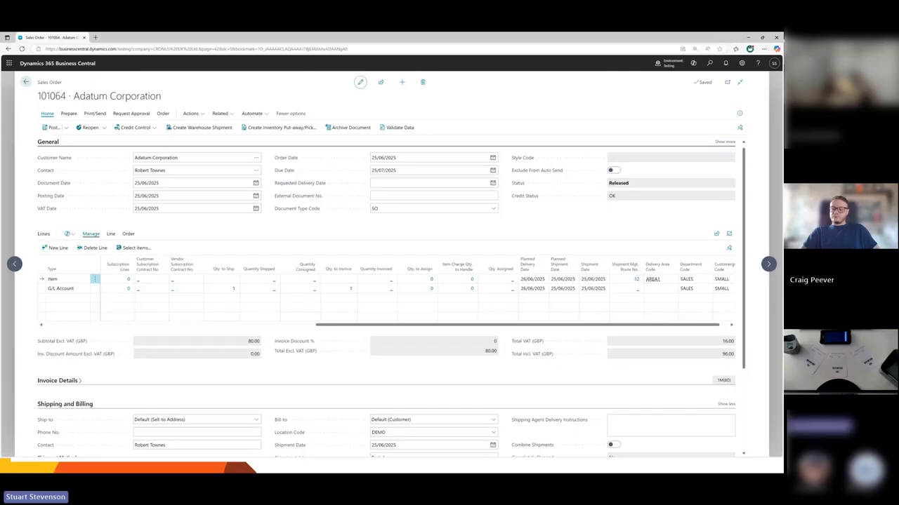
pyautogui.hotkey('alt', 'Tab')
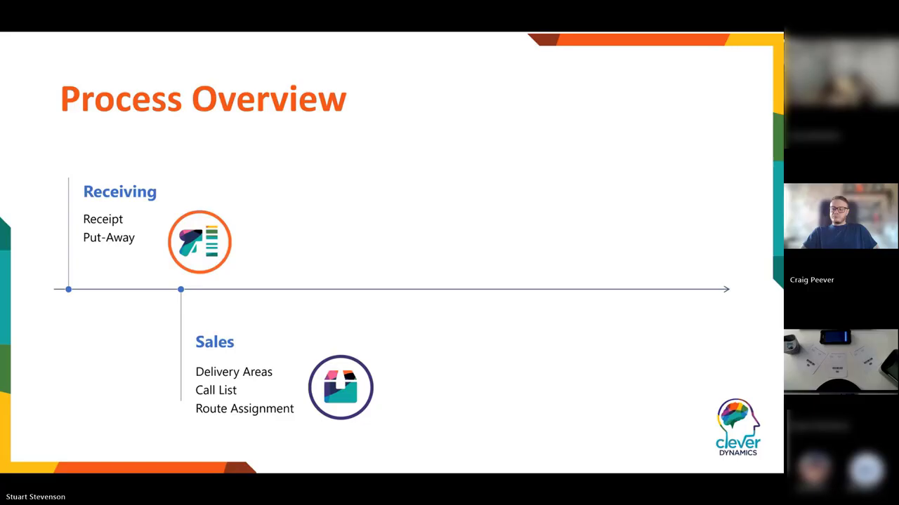
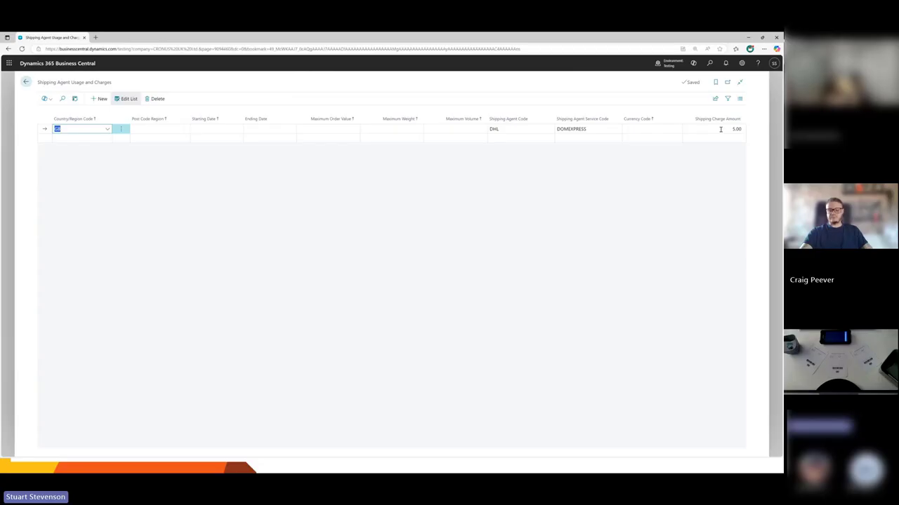
# Leave the shipping agent charges page, search for "route status" and open the Carrier route status list for editing
pyautogui.click(27, 83)
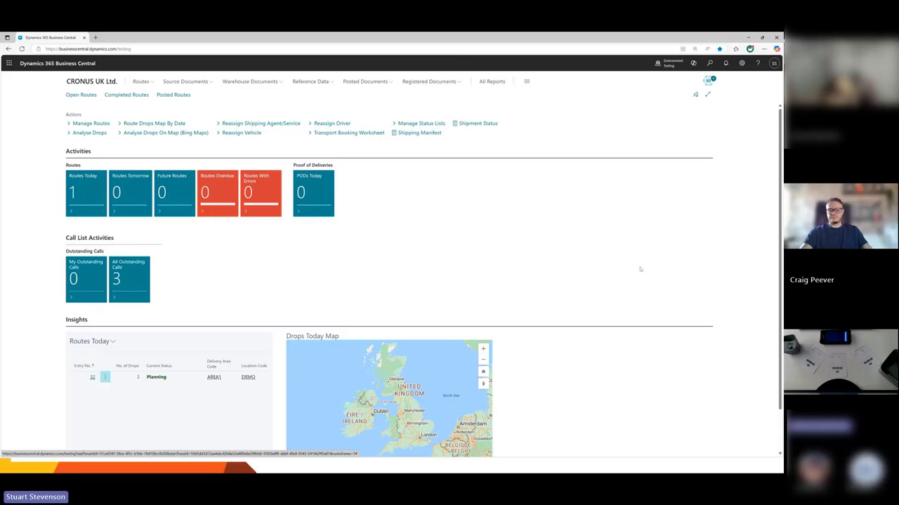
pyautogui.click(709, 64)
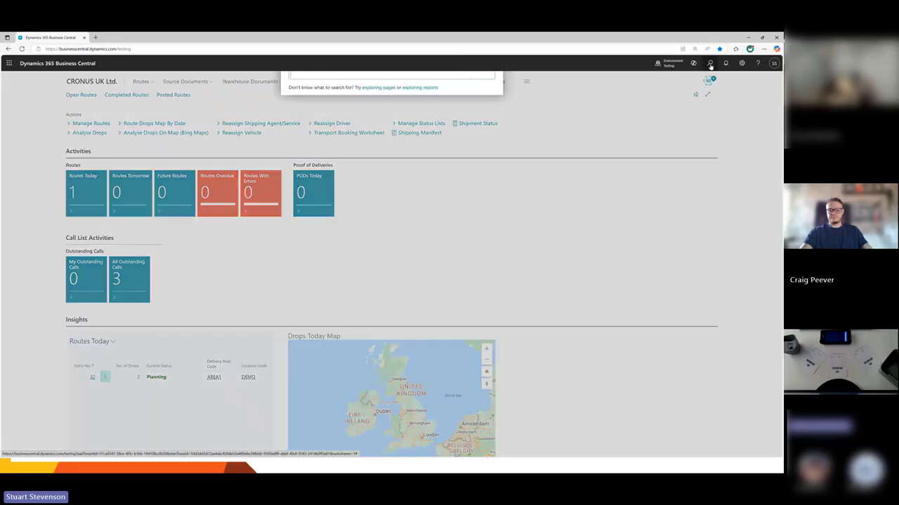
pyautogui.write('route stau')
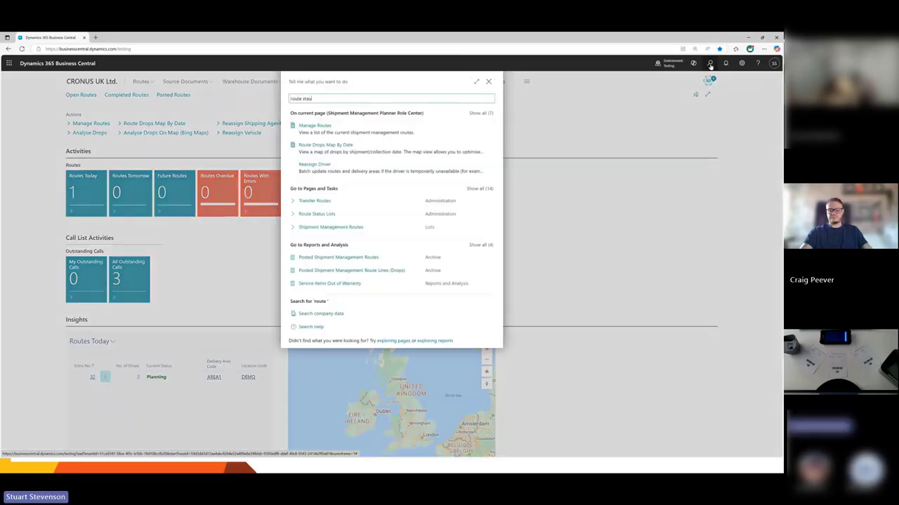
pyautogui.press('BackSpace')
pyautogui.write('tus')
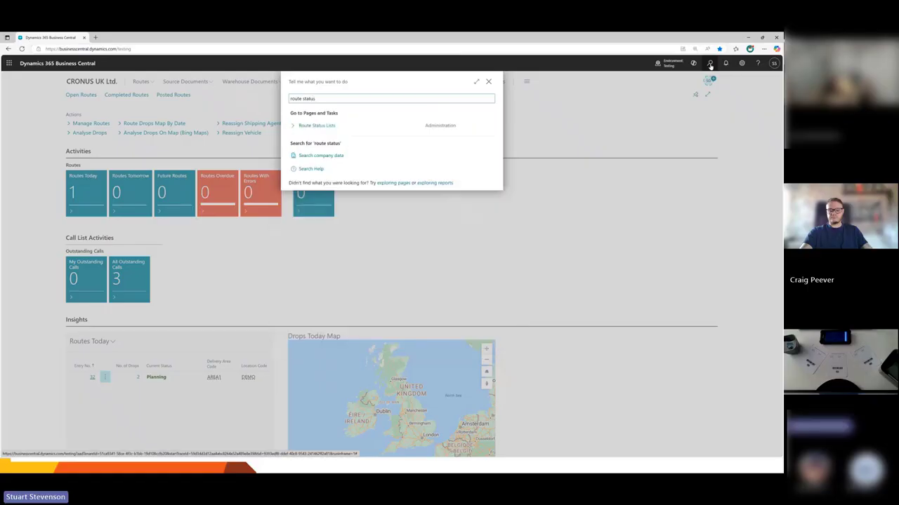
pyautogui.click(460, 125)
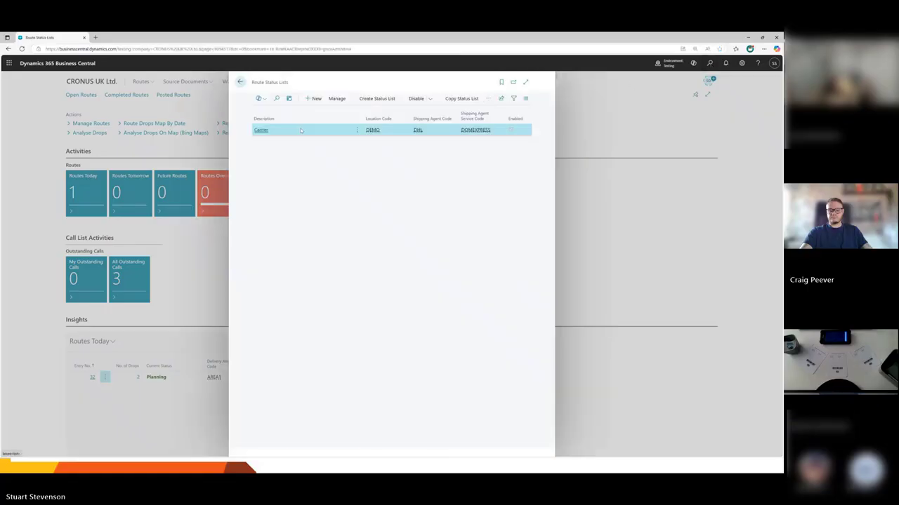
pyautogui.click(337, 99)
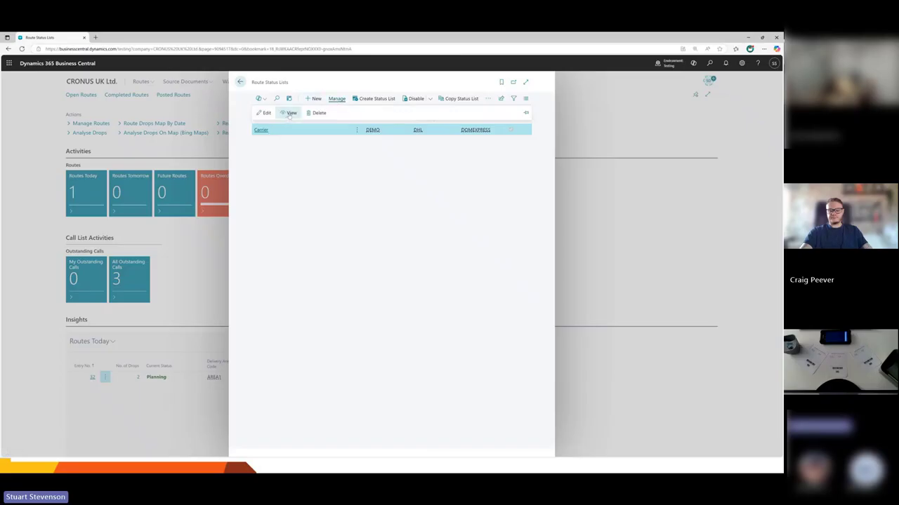
pyautogui.click(266, 113)
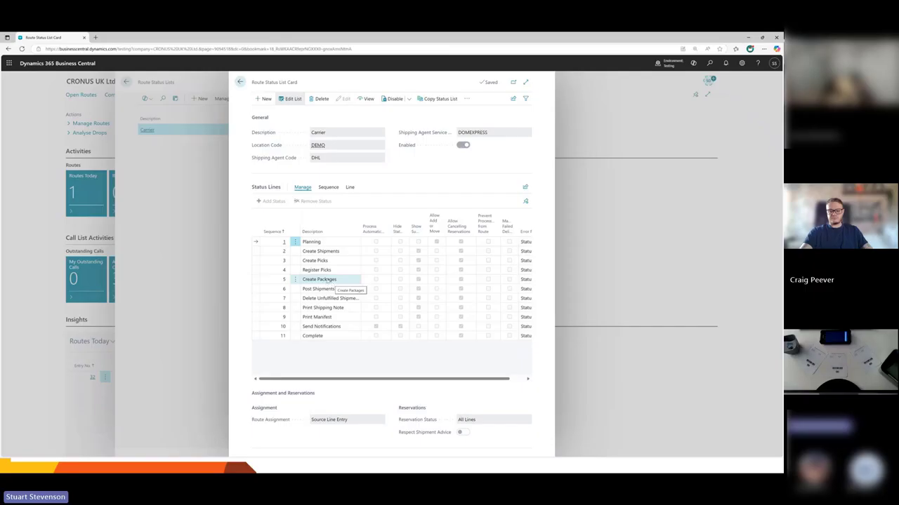
# Disable the Carrier route status list so its status lines can be edited
pyautogui.click(391, 99)
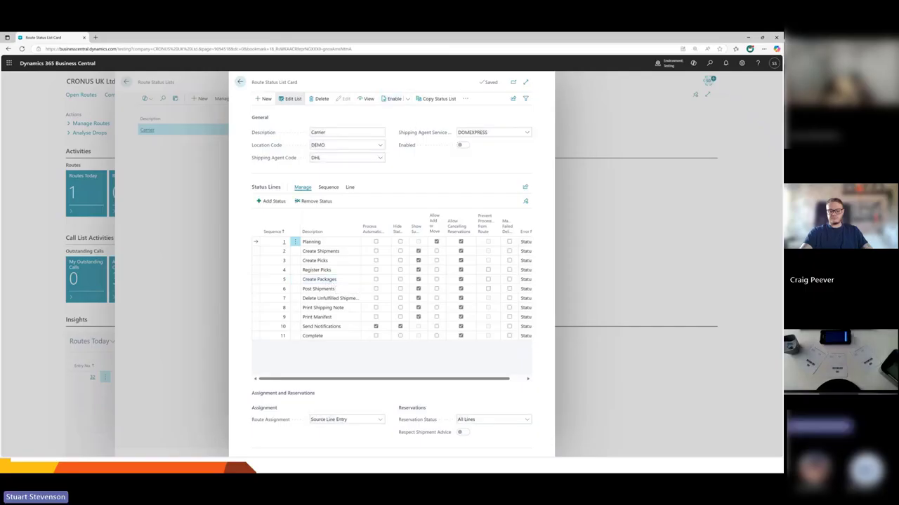
pyautogui.hotkey('alt', 'Tab')
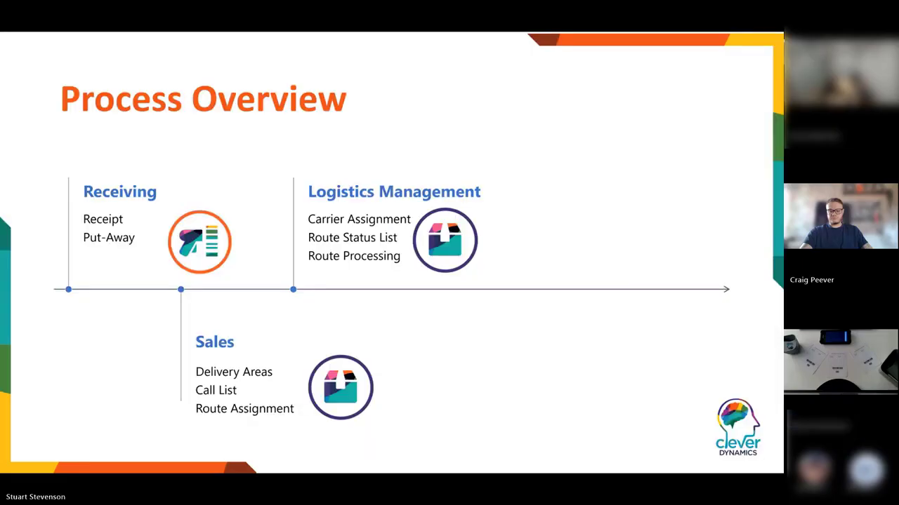
pyautogui.hotkey('alt', 'Tab')
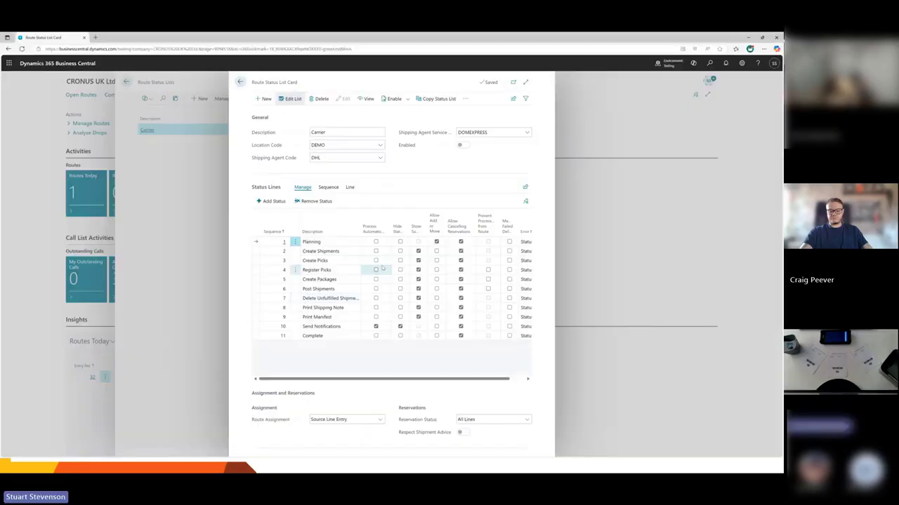
# Browse the statuses available to add from the Create Packages line, and close the selection without adding any
pyautogui.click(321, 279)
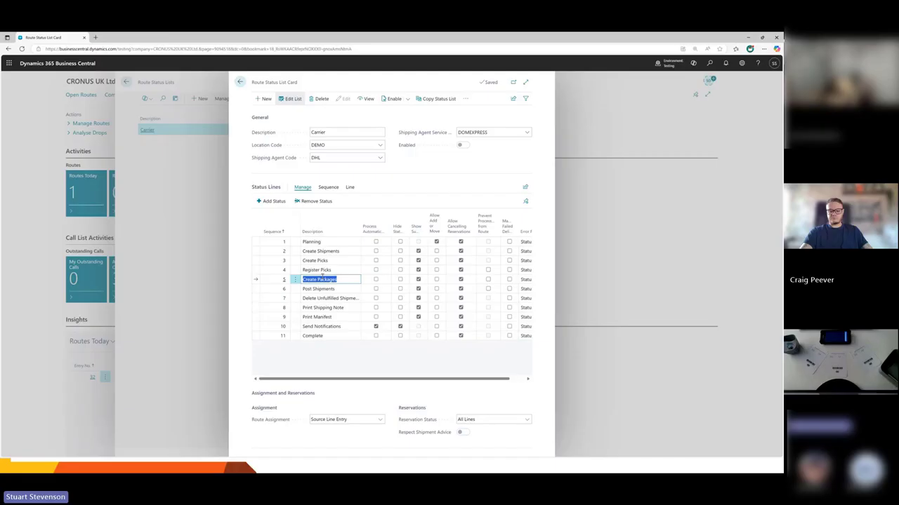
pyautogui.click(258, 202)
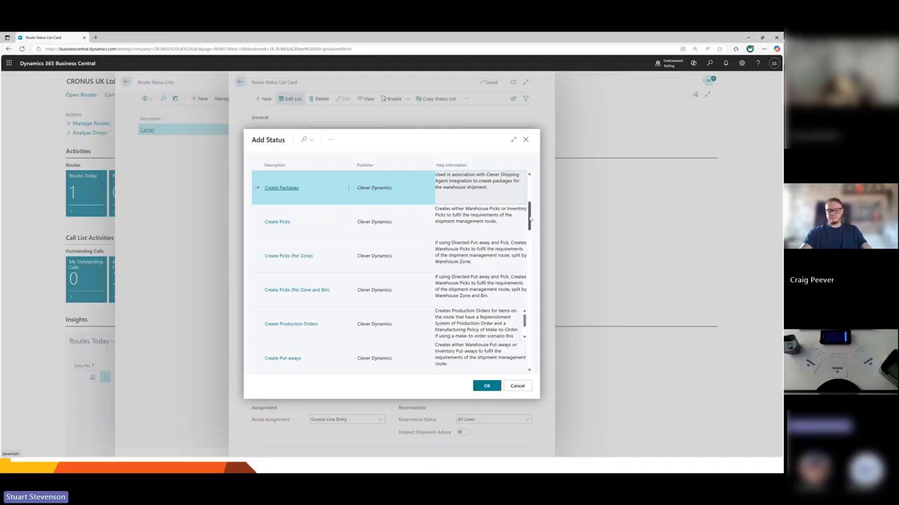
pyautogui.moveTo(529, 219); pyautogui.dragTo(531, 266)
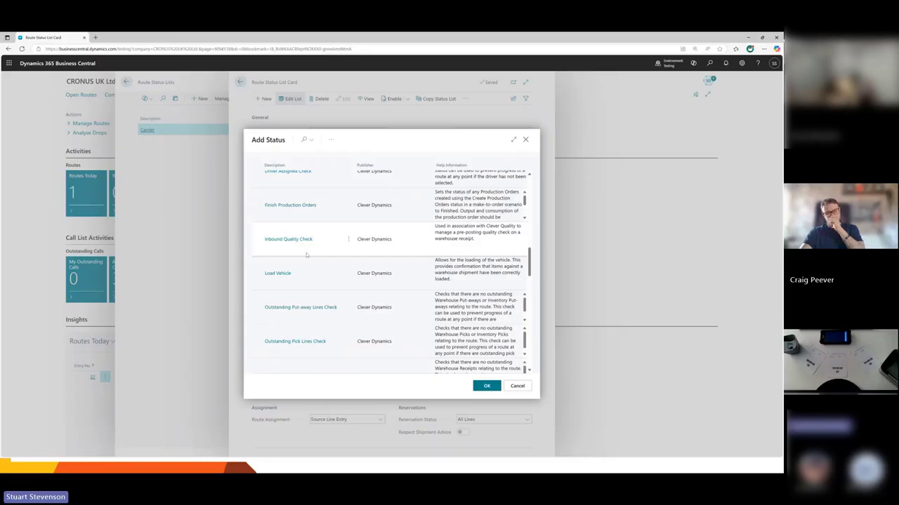
pyautogui.click(526, 140)
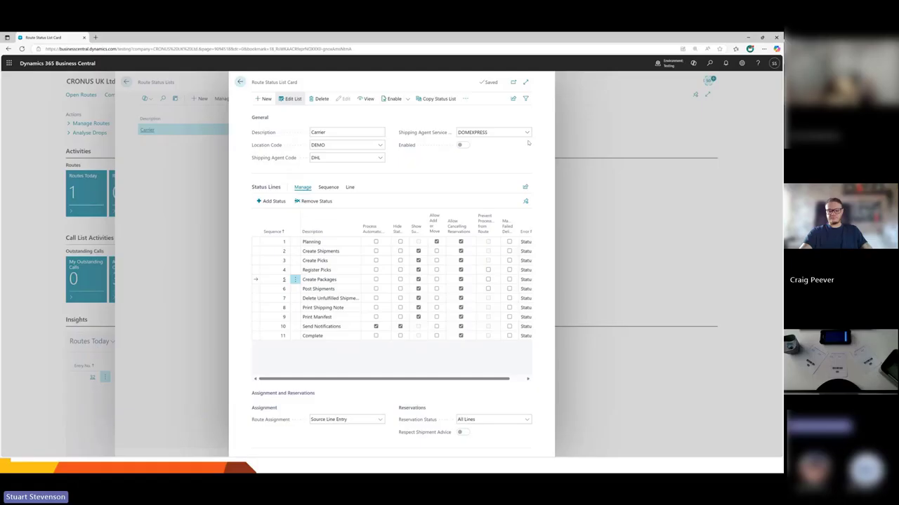
# Enable the Carrier route status list again and close its card
pyautogui.click(390, 99)
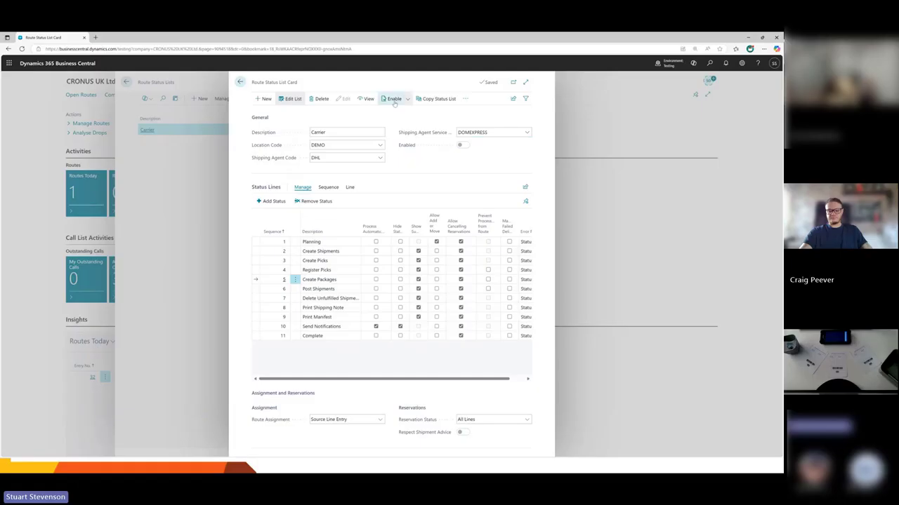
pyautogui.click(240, 83)
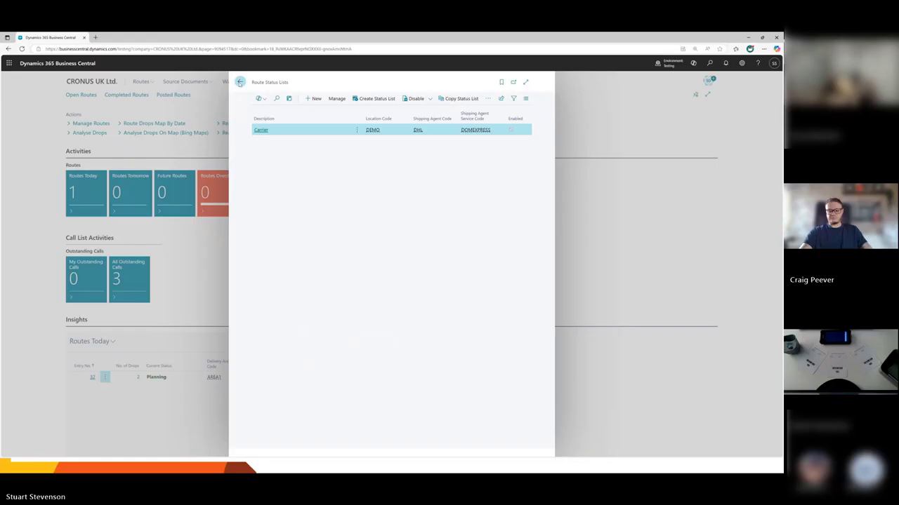
# Leave the route status lists, open today's routes and open the Delivery Area 1 route card
pyautogui.click(239, 82)
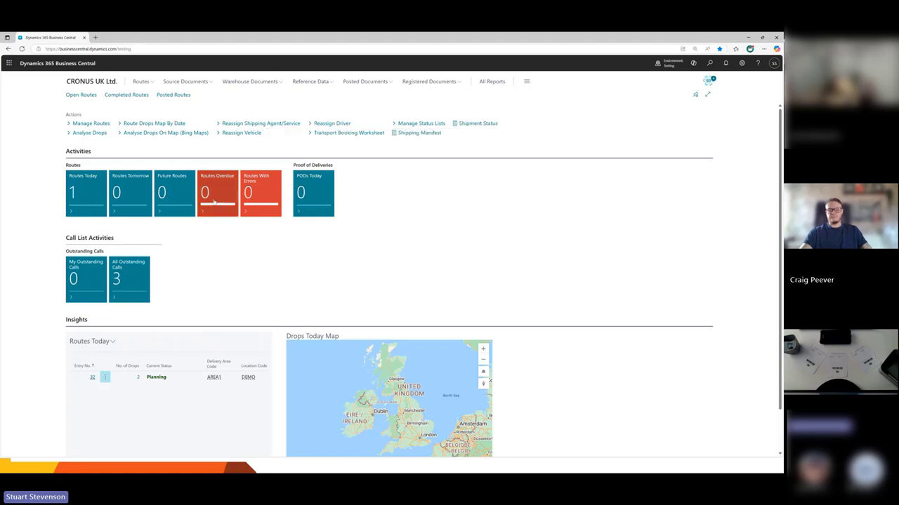
pyautogui.click(79, 196)
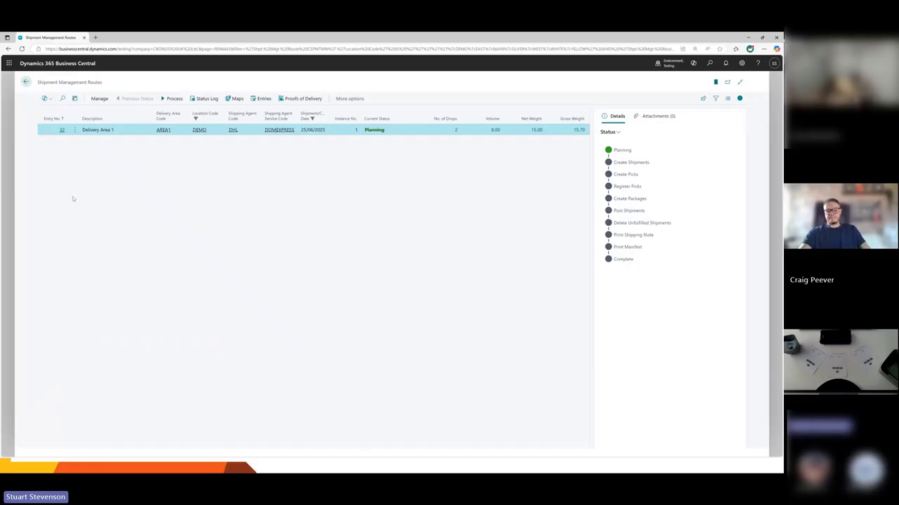
pyautogui.click(62, 130)
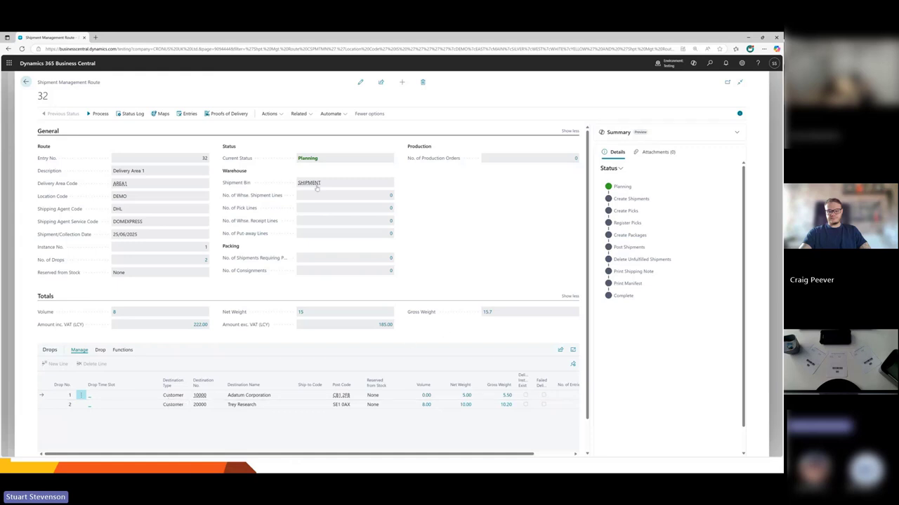
pyautogui.moveTo(248, 196)
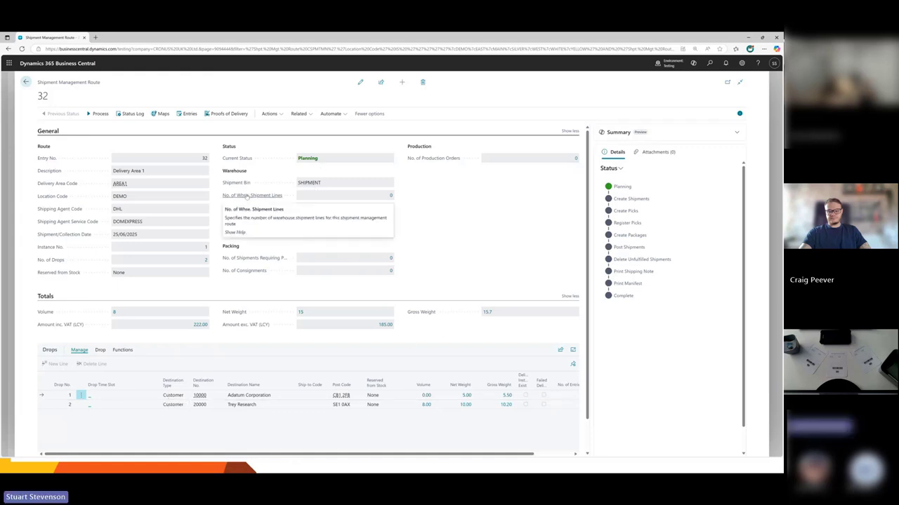
# View the route map for route 32, including its optimisation options and driving itinerary, and close the map
pyautogui.click(159, 115)
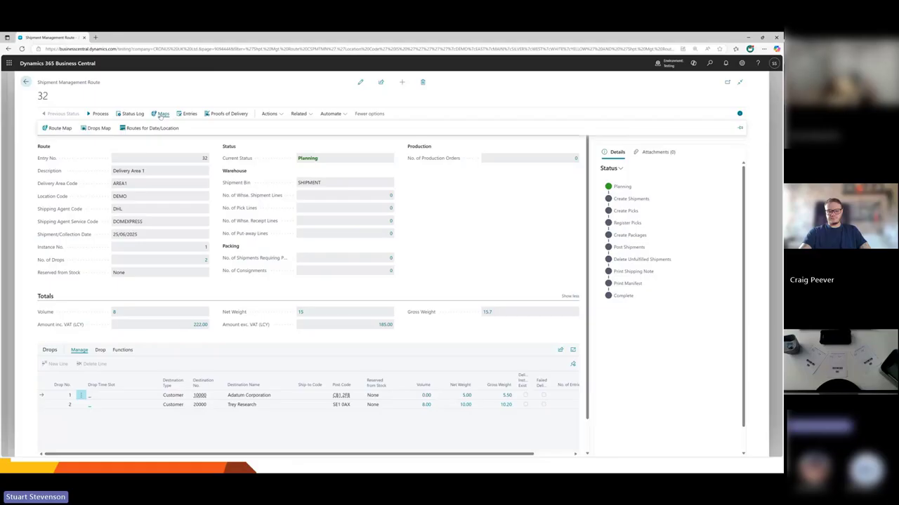
pyautogui.click(60, 128)
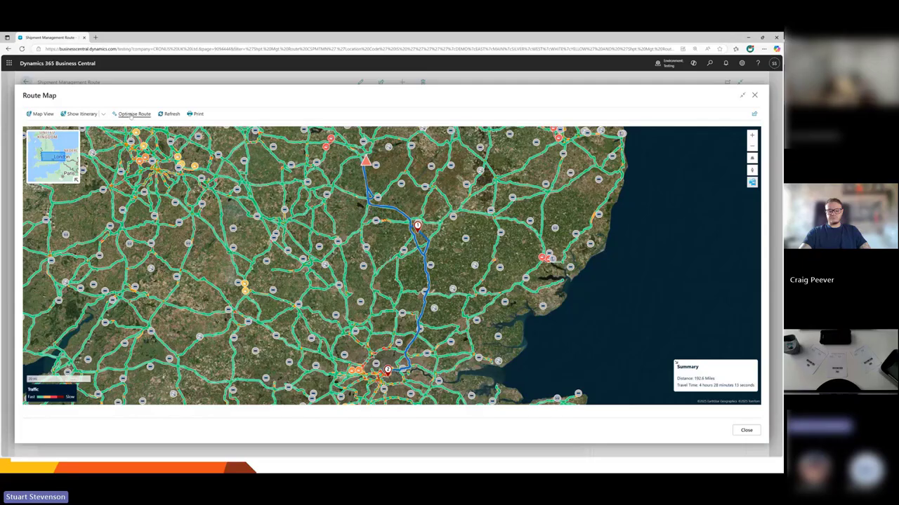
pyautogui.click(130, 116)
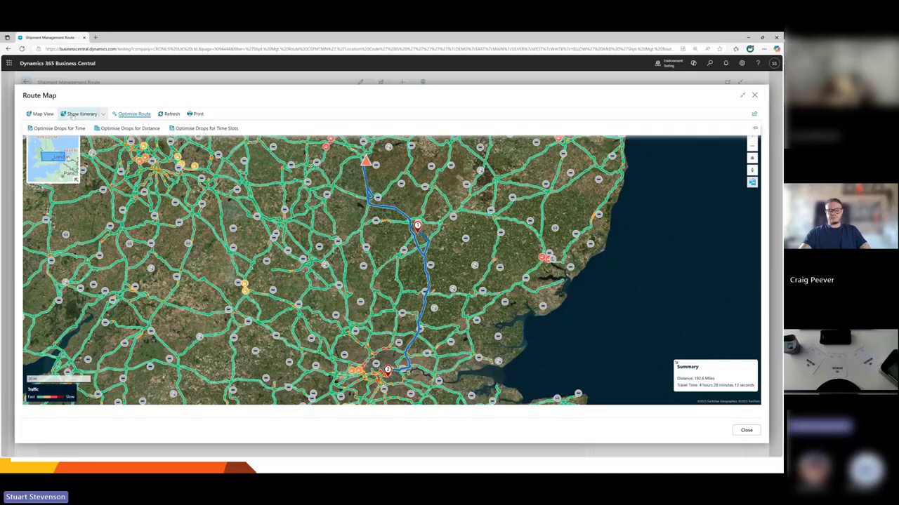
pyautogui.click(80, 114)
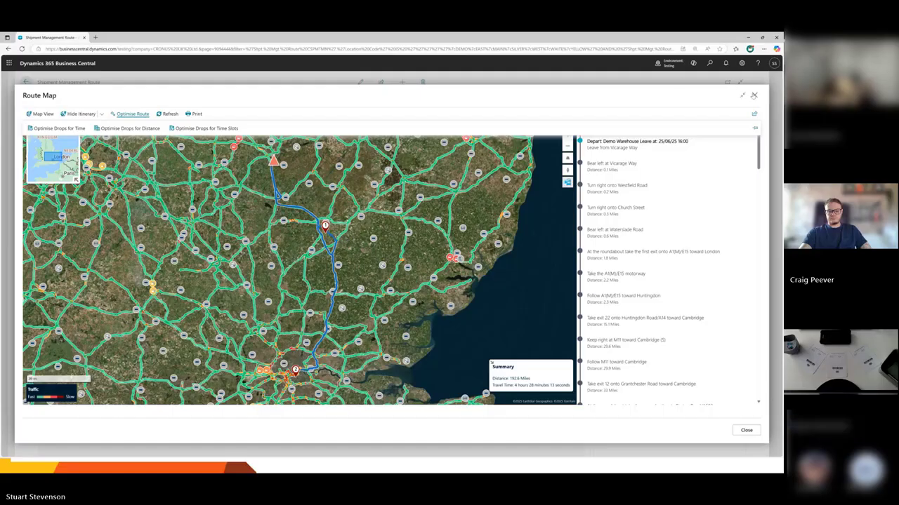
pyautogui.click(754, 95)
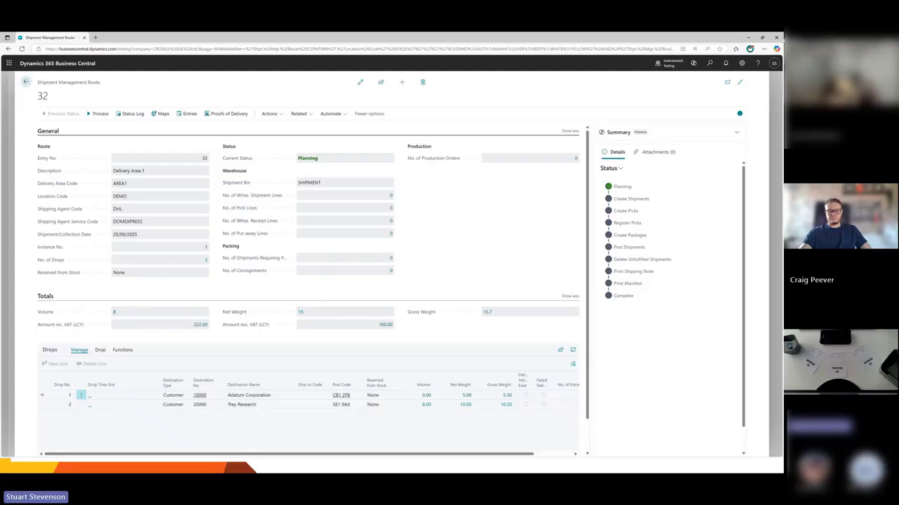
pyautogui.hotkey('alt', 'Tab')
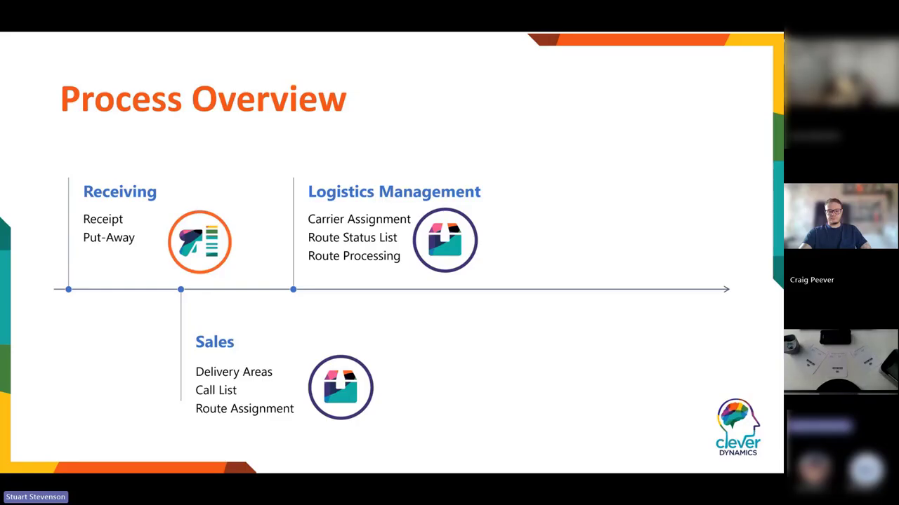
pyautogui.hotkey('alt', 'Tab')
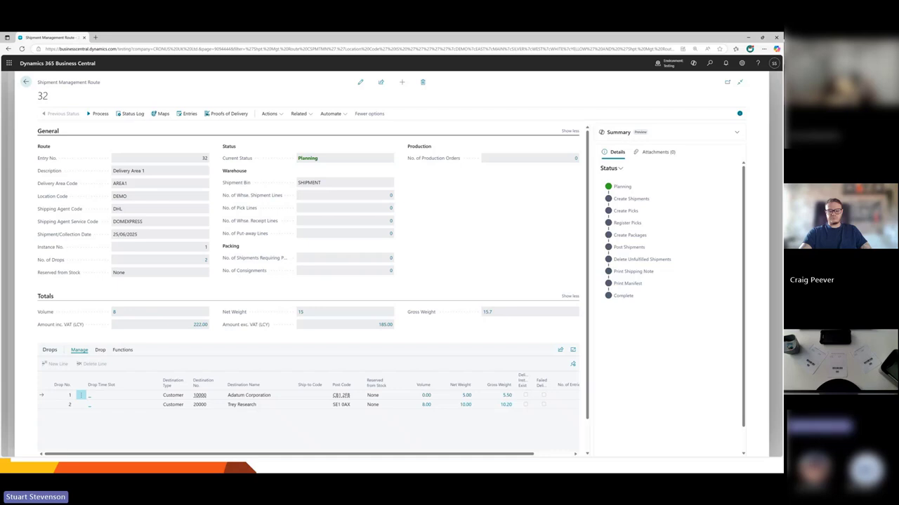
# Process route 32 through the Planning, Create Shipments and Create Picks statuses, acknowledging each creation message
pyautogui.click(98, 117)
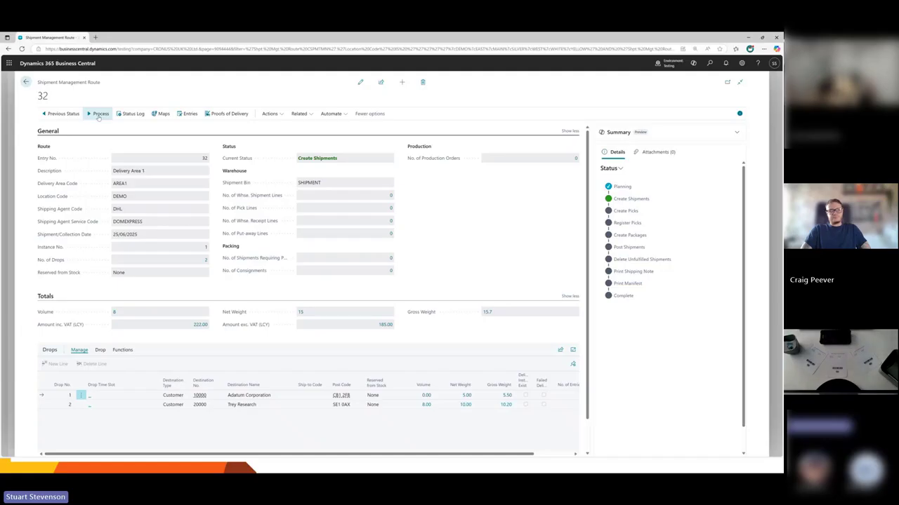
pyautogui.click(100, 114)
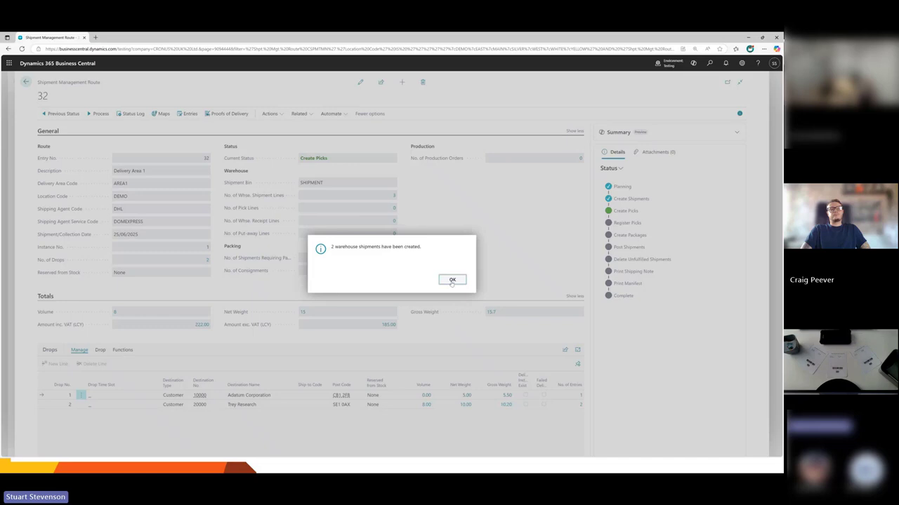
pyautogui.click(452, 281)
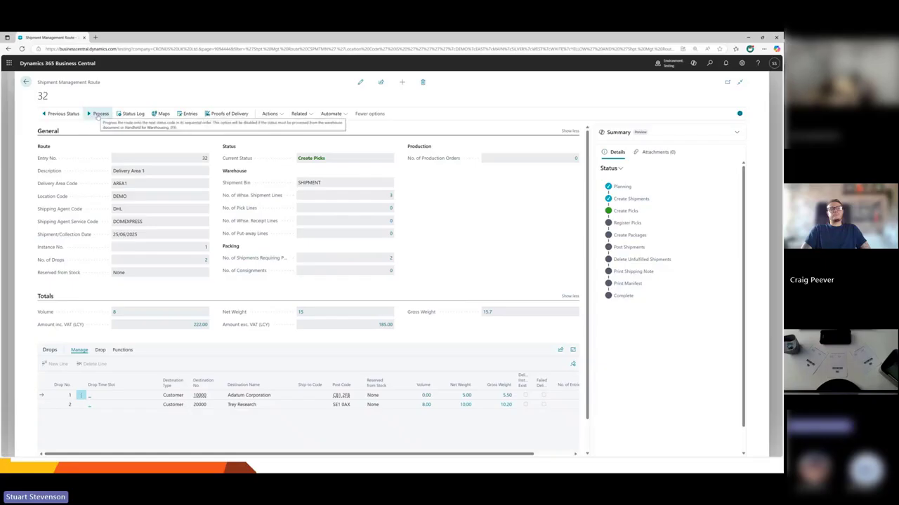
pyautogui.click(99, 114)
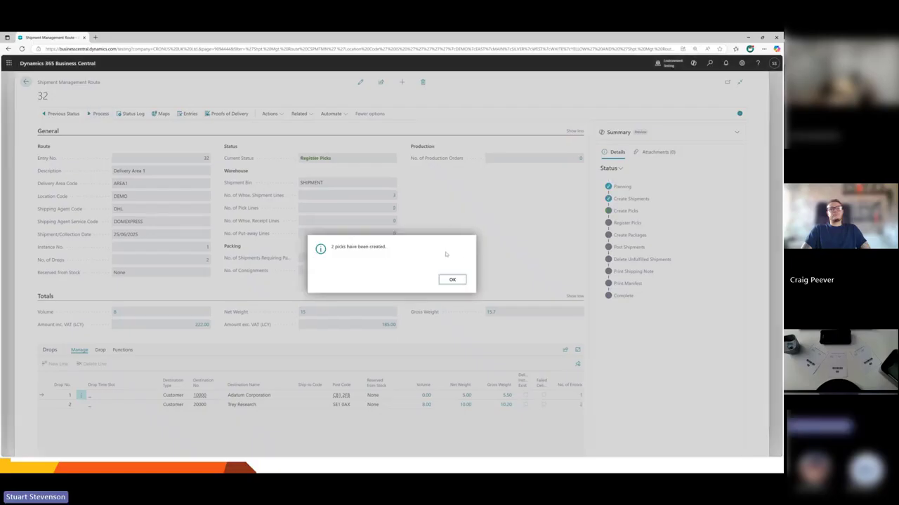
pyautogui.click(453, 280)
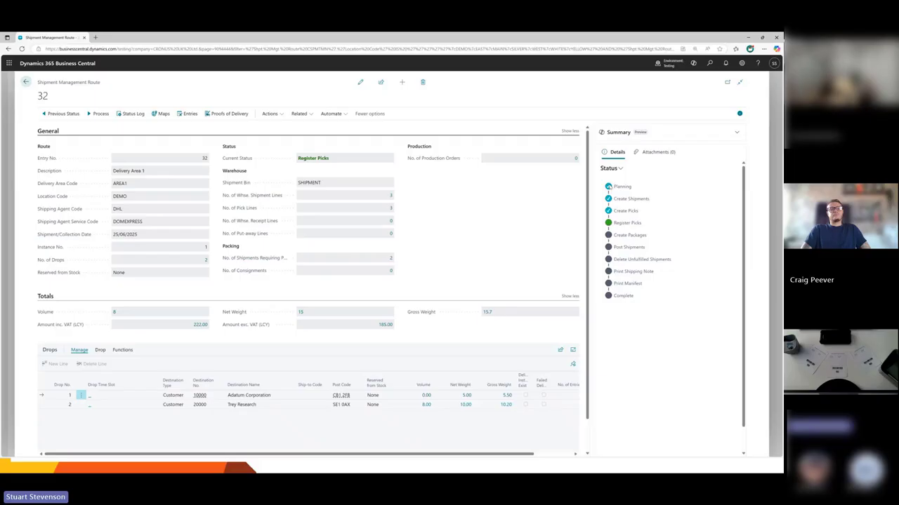
# From the route's warehouse pick lines, open pick PI000103, assign it to device user DEMO and close it
pyautogui.hotkey('alt', 'Tab')
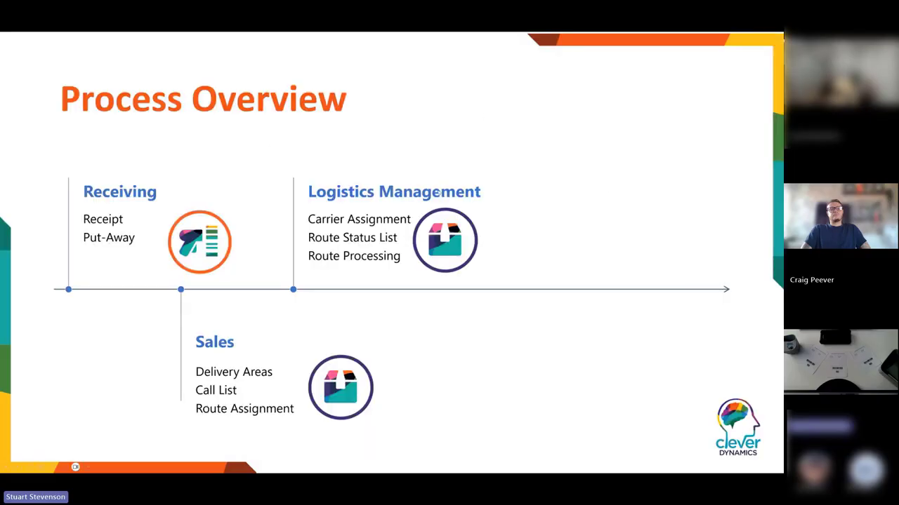
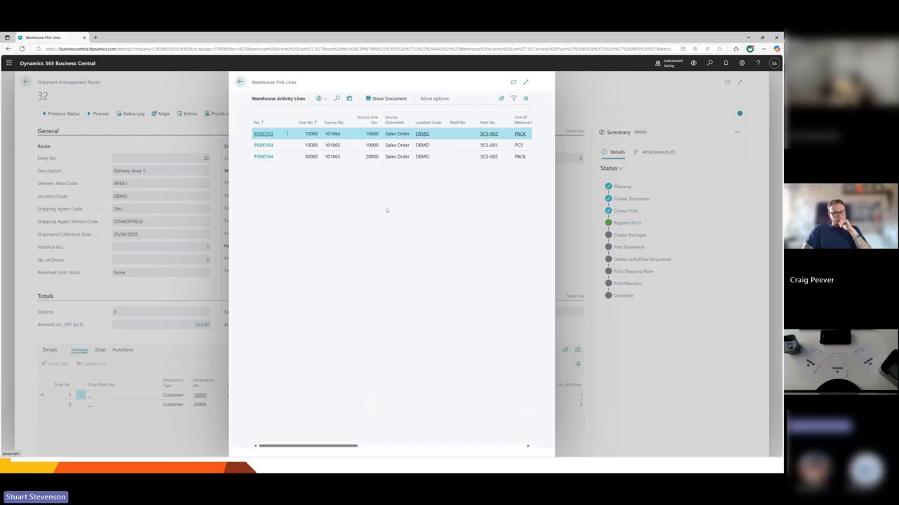
pyautogui.click(382, 101)
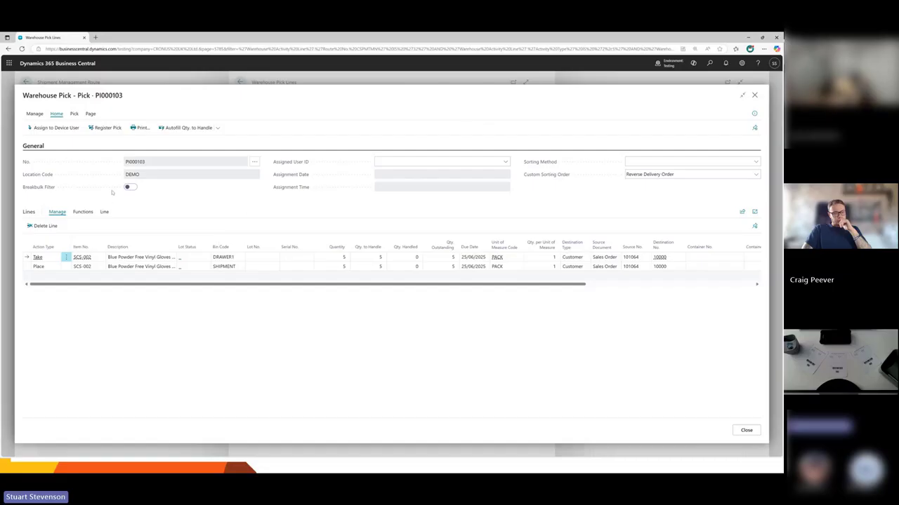
pyautogui.click(54, 127)
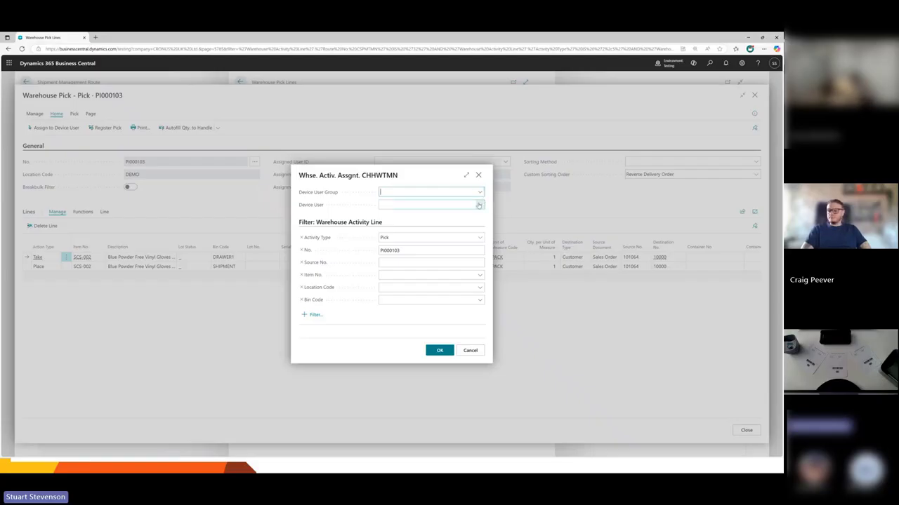
pyautogui.click(479, 205)
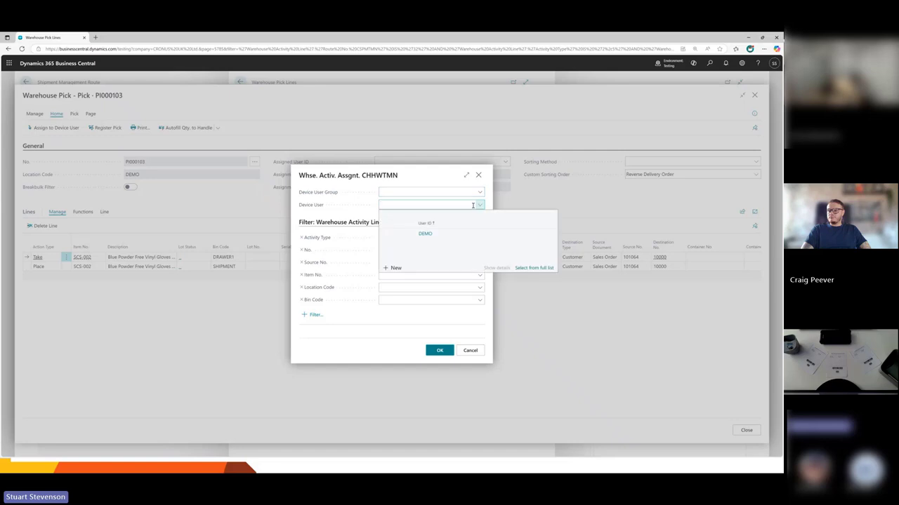
pyautogui.click(425, 234)
pyautogui.click(436, 352)
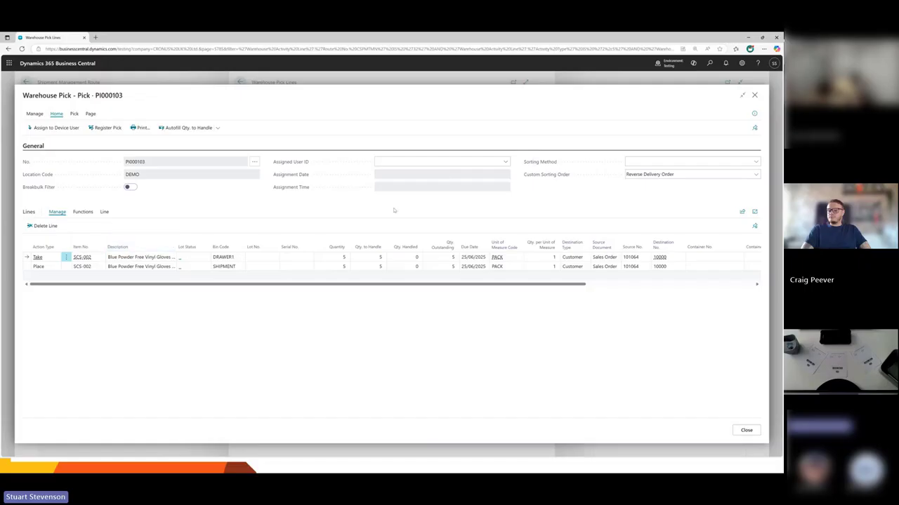
pyautogui.click(754, 95)
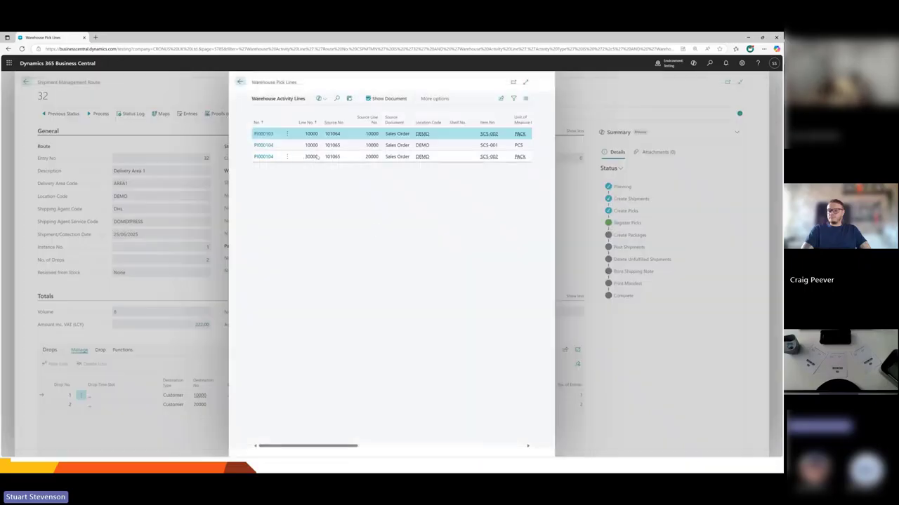
# Assign warehouse pick PI000104 to device user DEMO, and close the pick and the pick lines list
pyautogui.click(301, 156)
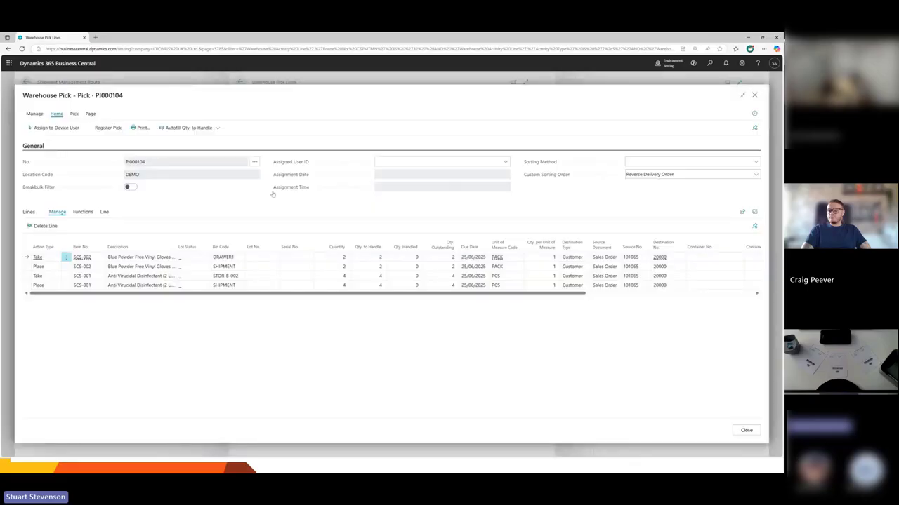
pyautogui.click(53, 128)
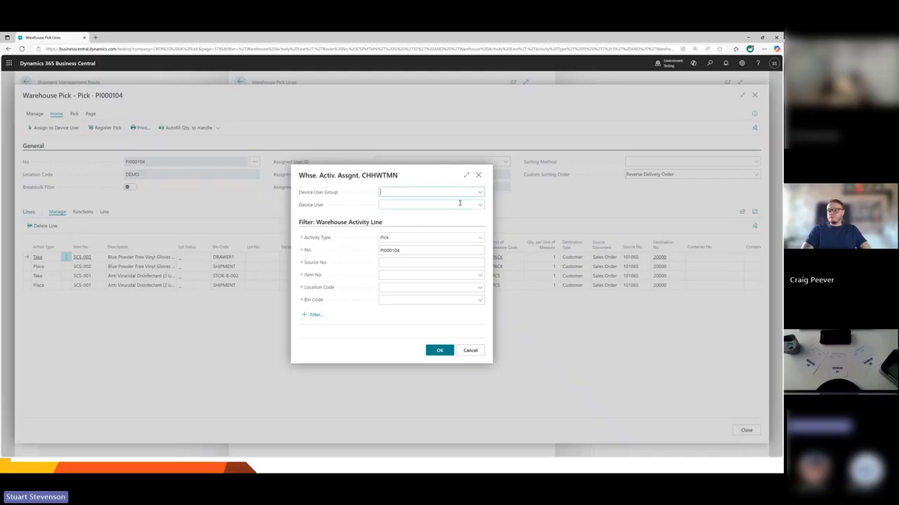
pyautogui.click(479, 204)
pyautogui.click(435, 238)
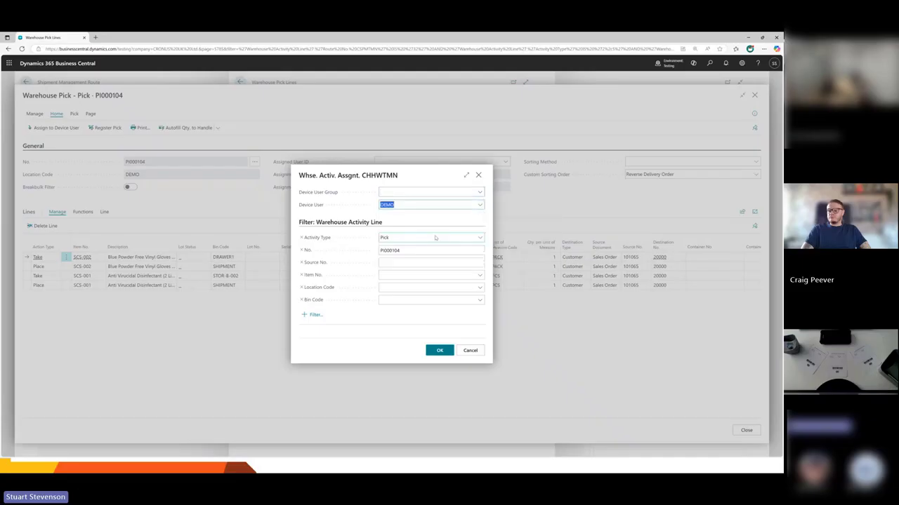
pyautogui.click(439, 352)
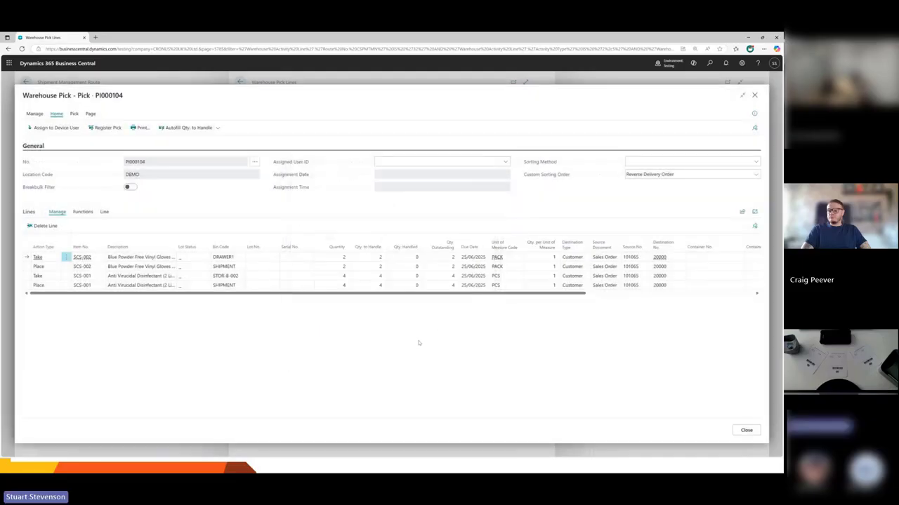
pyautogui.click(754, 95)
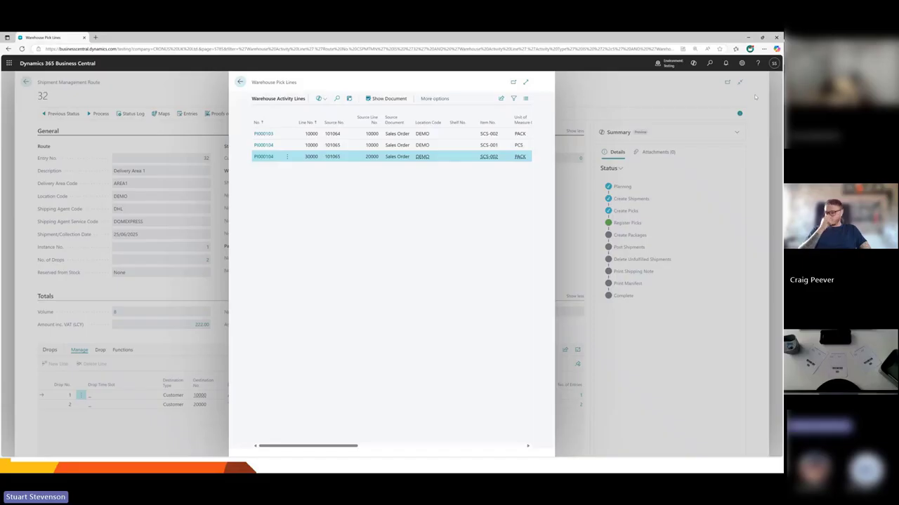
pyautogui.press('Escape')
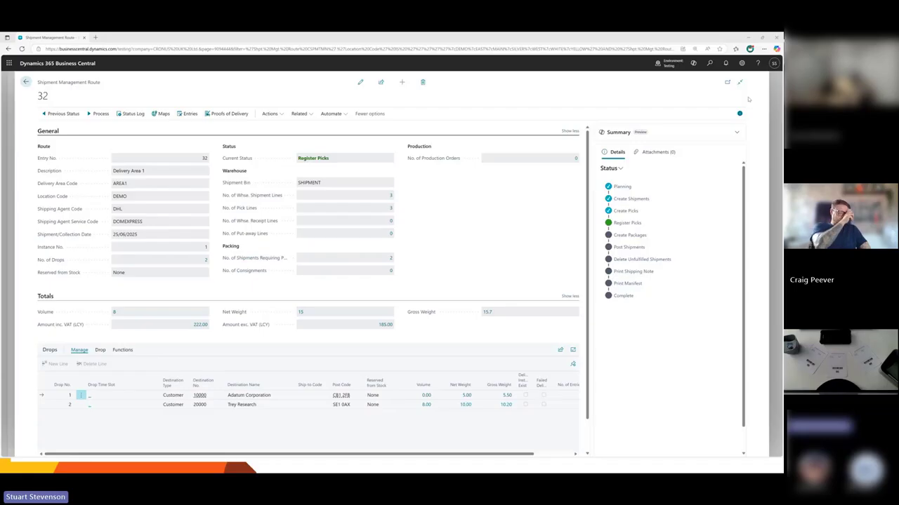
# Switch to the handheld Screen Cast and enter SCS-002 quantities to handle of 5 on pick PI000103 and 2 on PI000104
pyautogui.hotkey('alt', 'Tab')
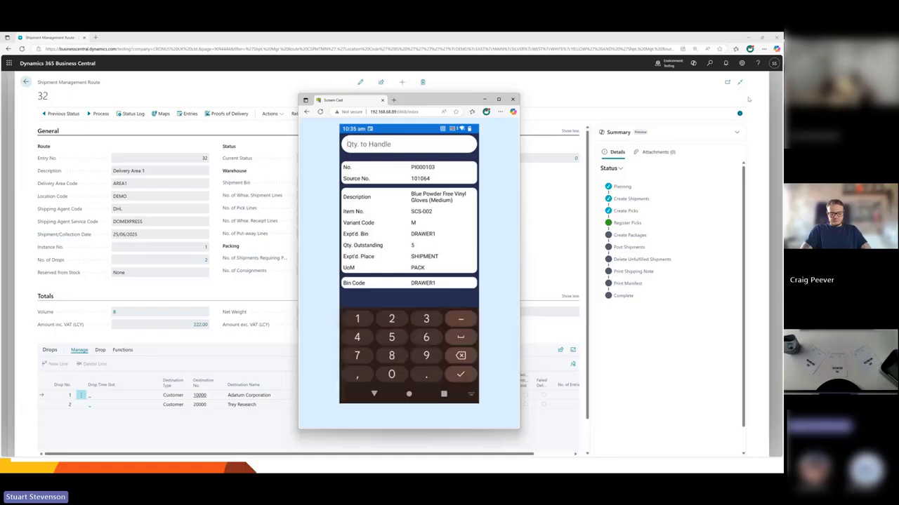
pyautogui.write('5')
pyautogui.press('Return')
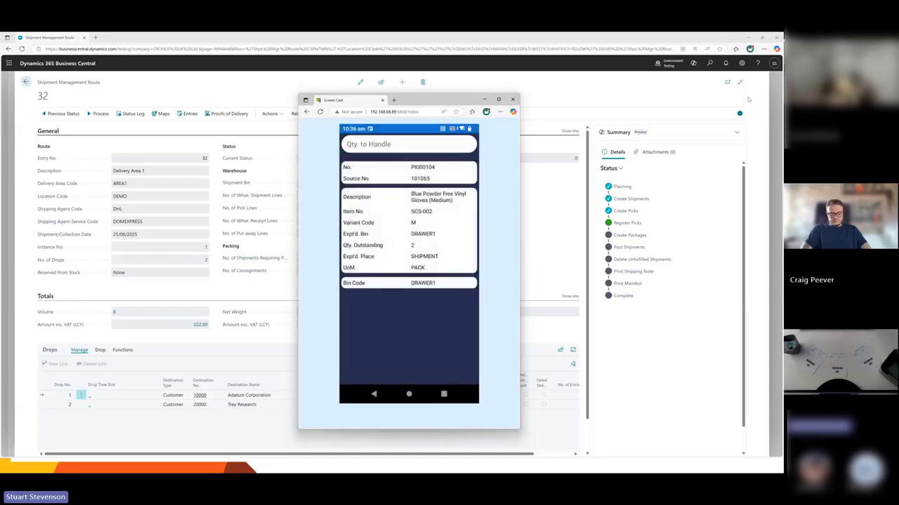
pyautogui.write('2')
pyautogui.press('Return')
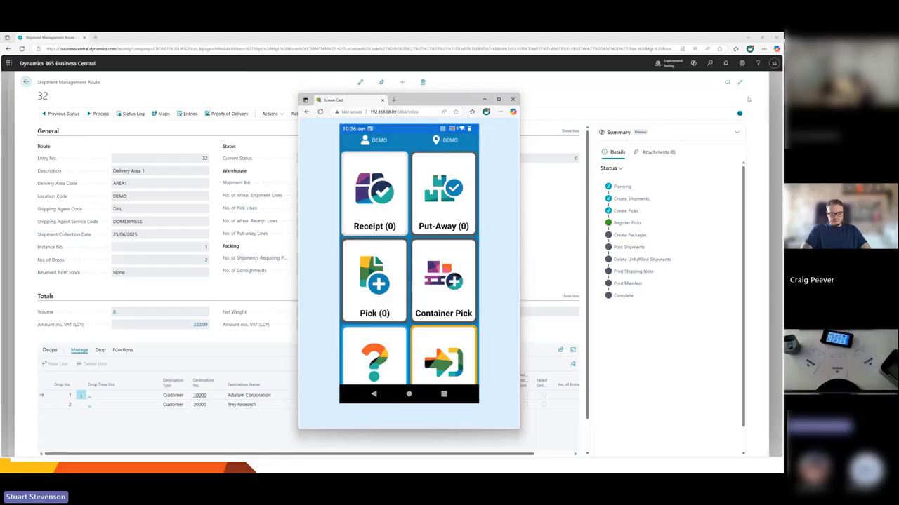
# Return to Business Central, close the route card and reopen route 32 from the routes list to refresh it
pyautogui.hotkey('alt', 'Tab')
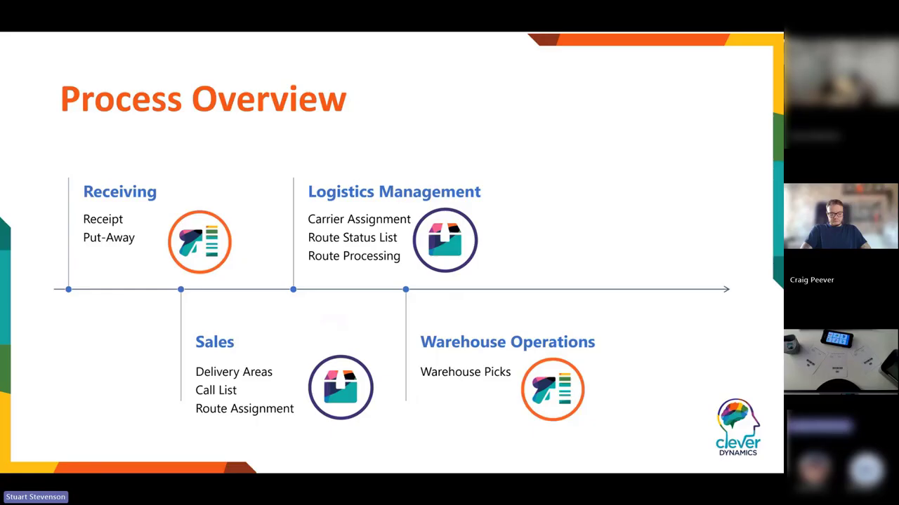
pyautogui.hotkey('alt', 'Tab')
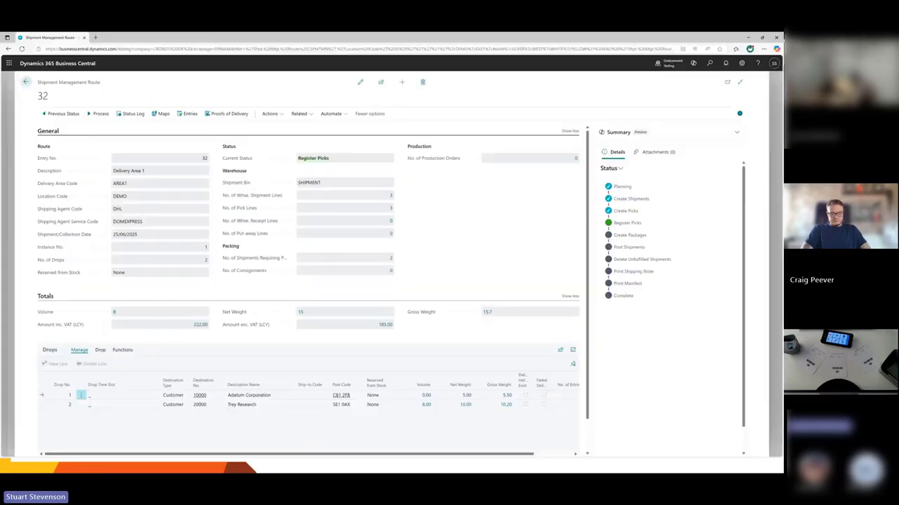
pyautogui.click(25, 81)
pyautogui.click(62, 130)
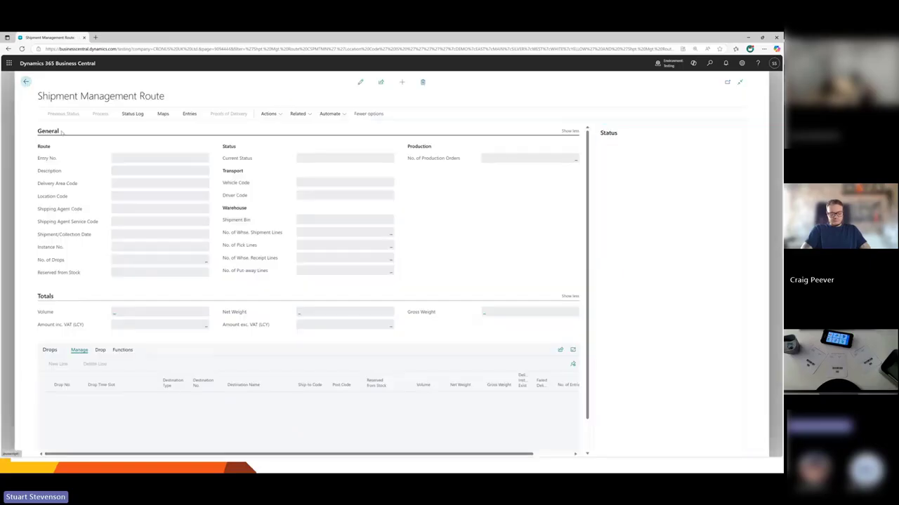
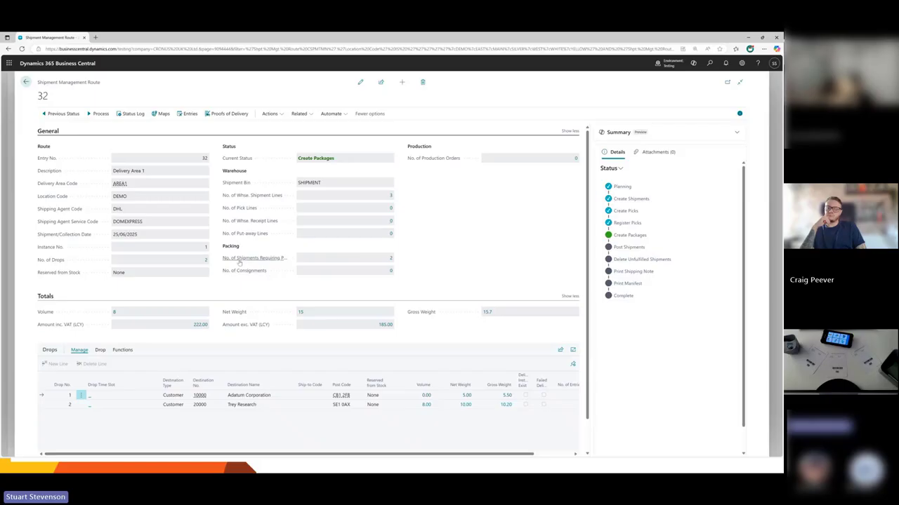
# Open route 32's warehouse shipments requiring packaging, set the number of packages to 1, and close the list
pyautogui.moveTo(234, 261)
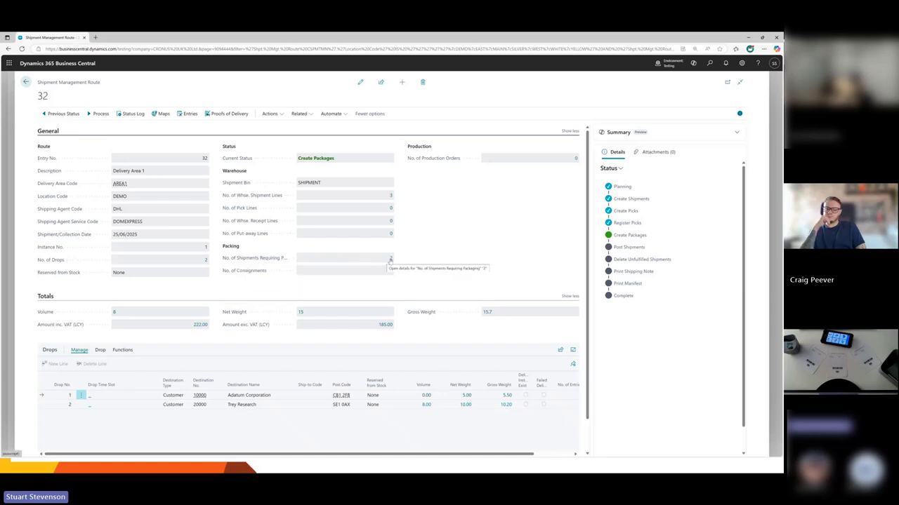
pyautogui.click(390, 259)
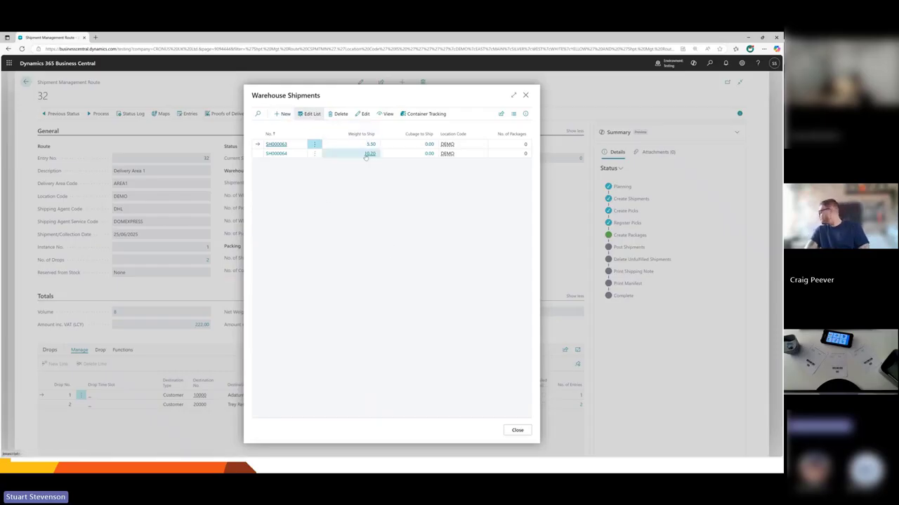
pyautogui.click(524, 145)
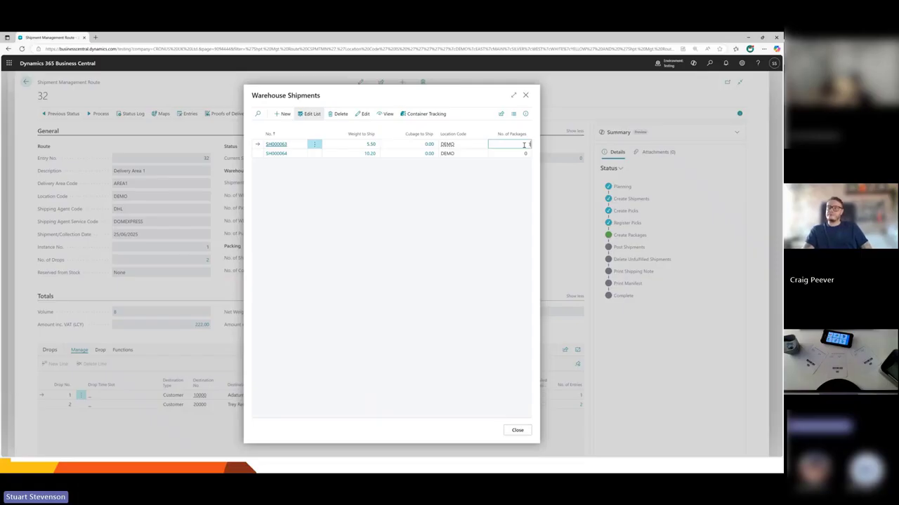
pyautogui.press('Return')
pyautogui.write('1')
pyautogui.click(525, 144)
pyautogui.click(517, 430)
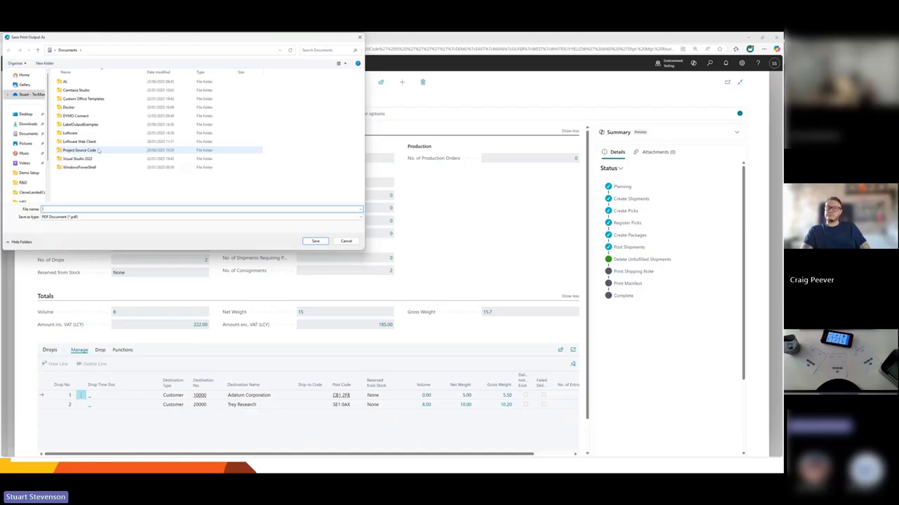
# Save the first print output as a PDF named Label in Documents, and cancel saving the second one
pyautogui.write('Label')
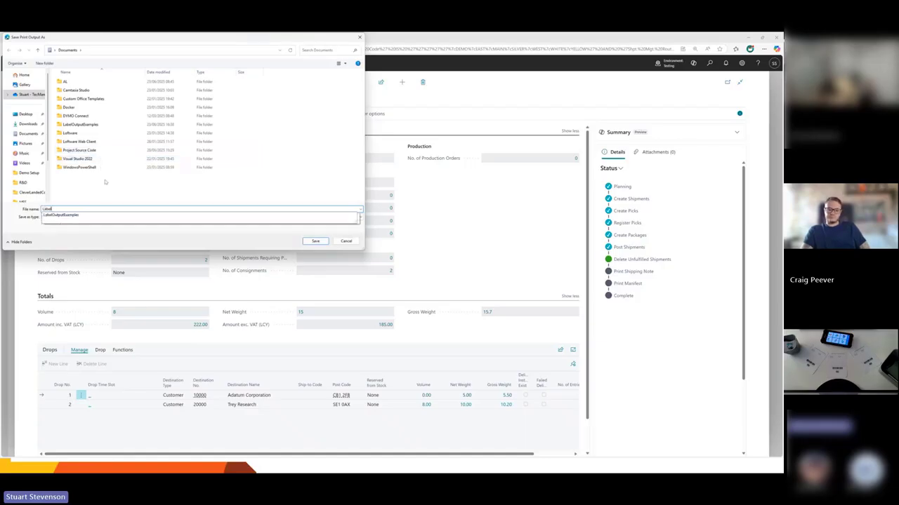
pyautogui.click(52, 210)
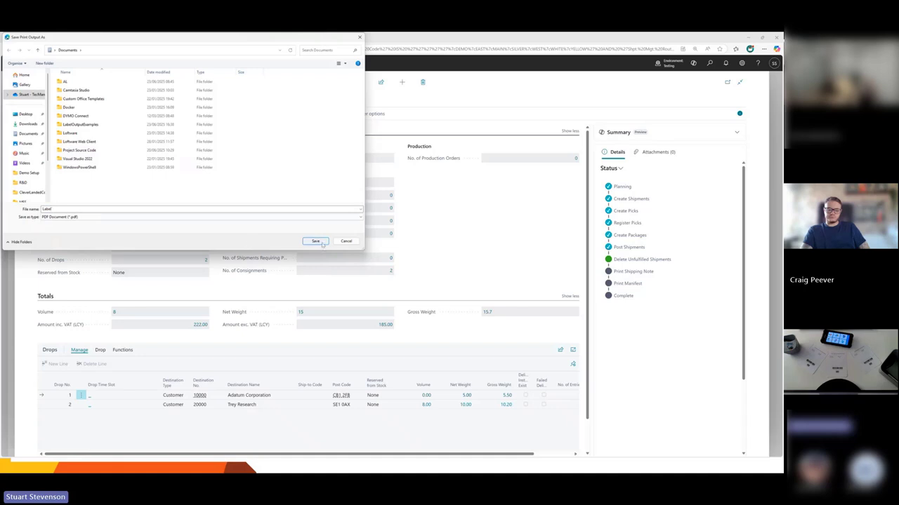
pyautogui.click(322, 243)
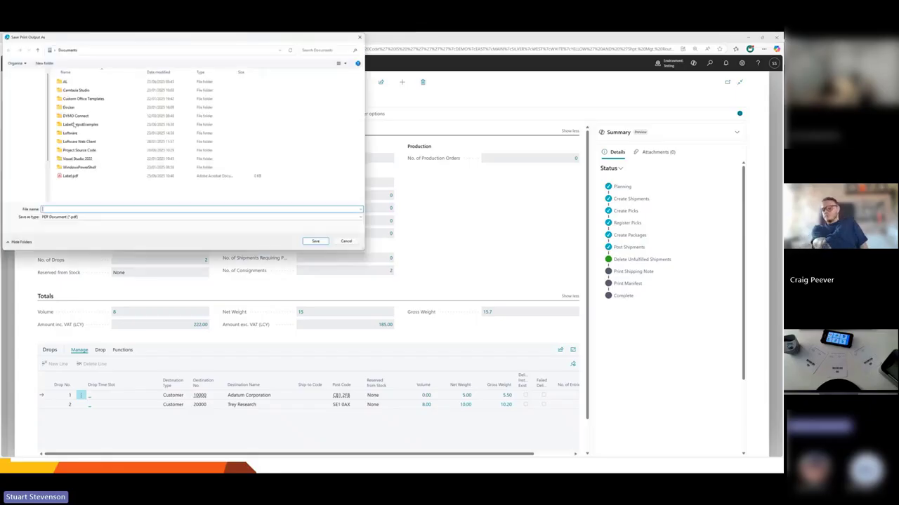
pyautogui.click(342, 242)
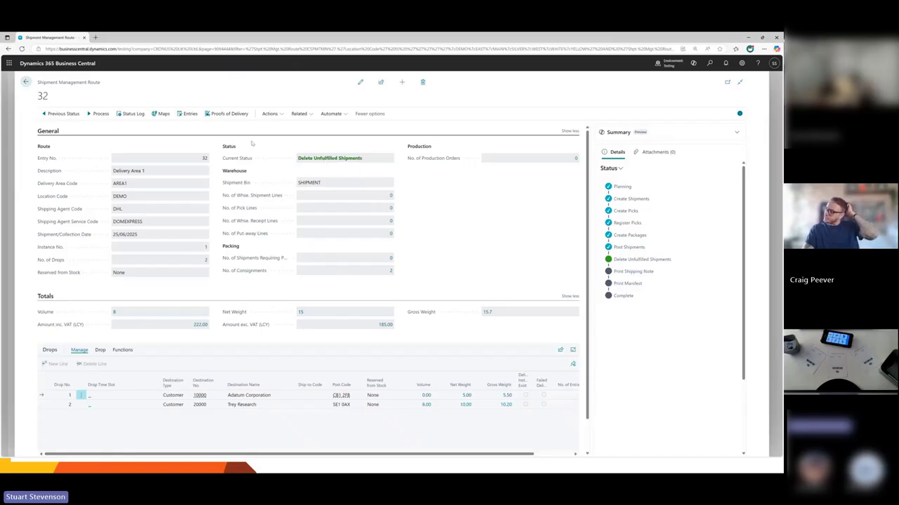
# Process route 32 through Delete Unfulfilled Shipments and Print Manifest without saving the manifest's print output, and return to the home page
pyautogui.click(101, 115)
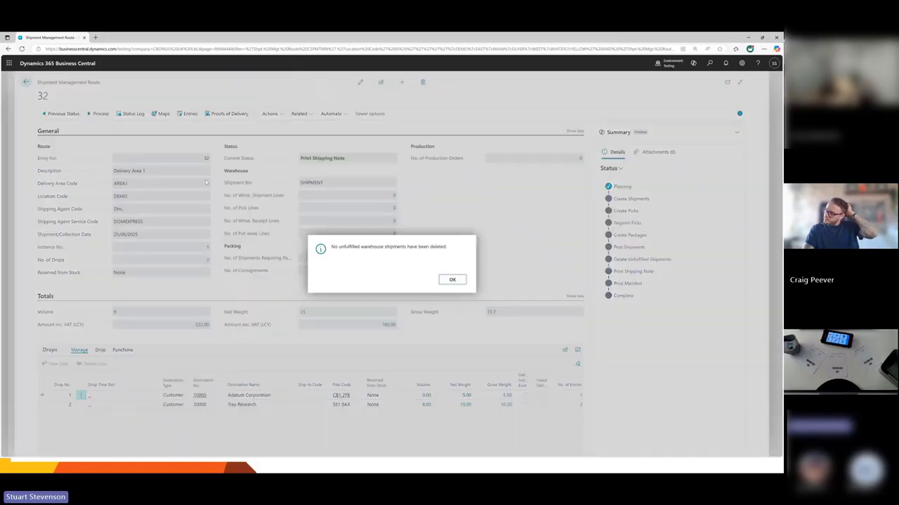
pyautogui.click(452, 280)
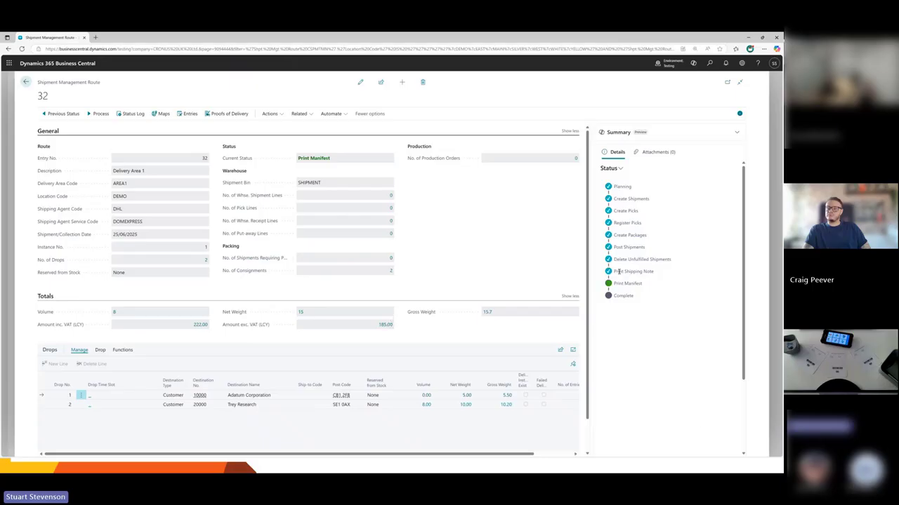
pyautogui.click(99, 113)
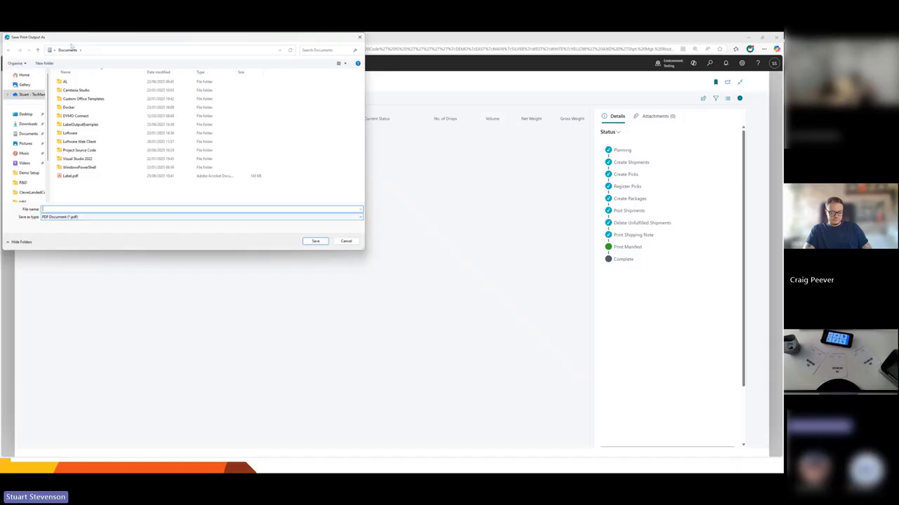
pyautogui.click(339, 242)
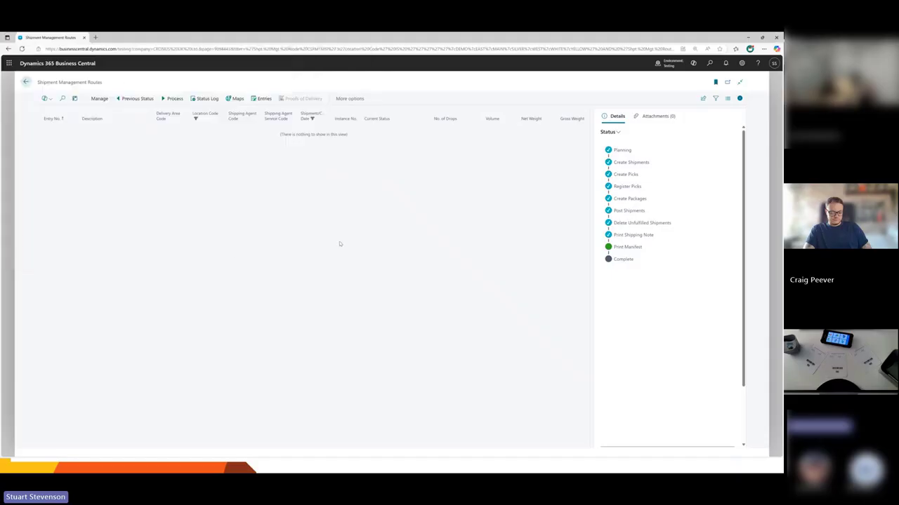
pyautogui.click(25, 82)
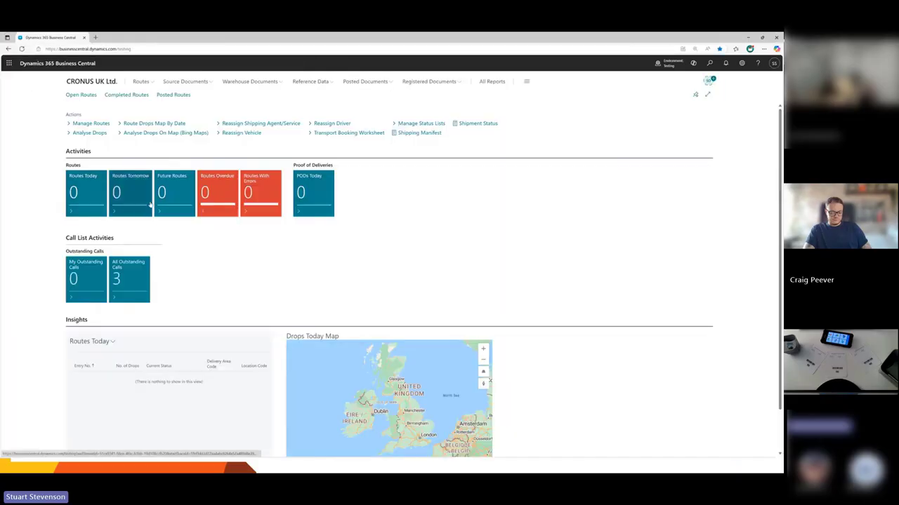